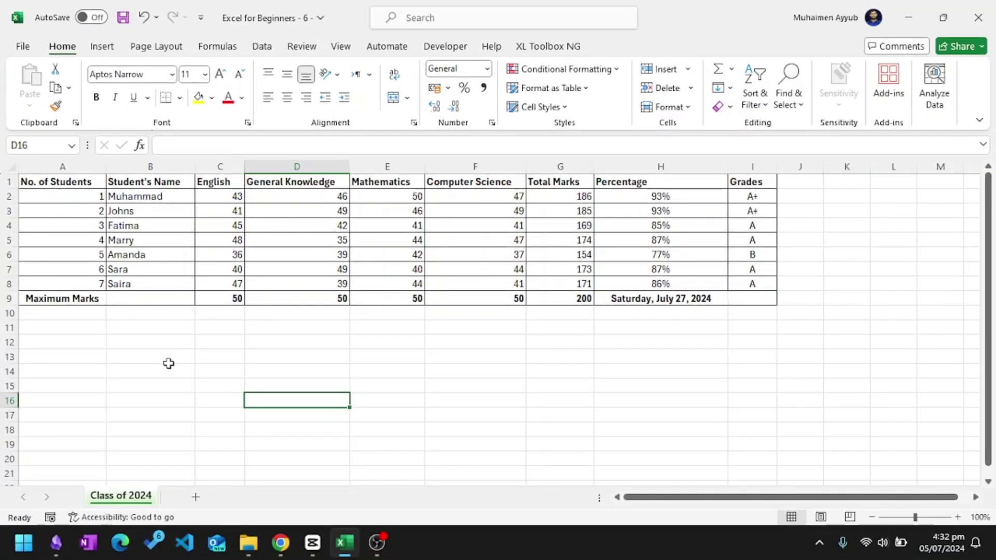
Select the full marks table A1:I8.
left_click(177, 367)
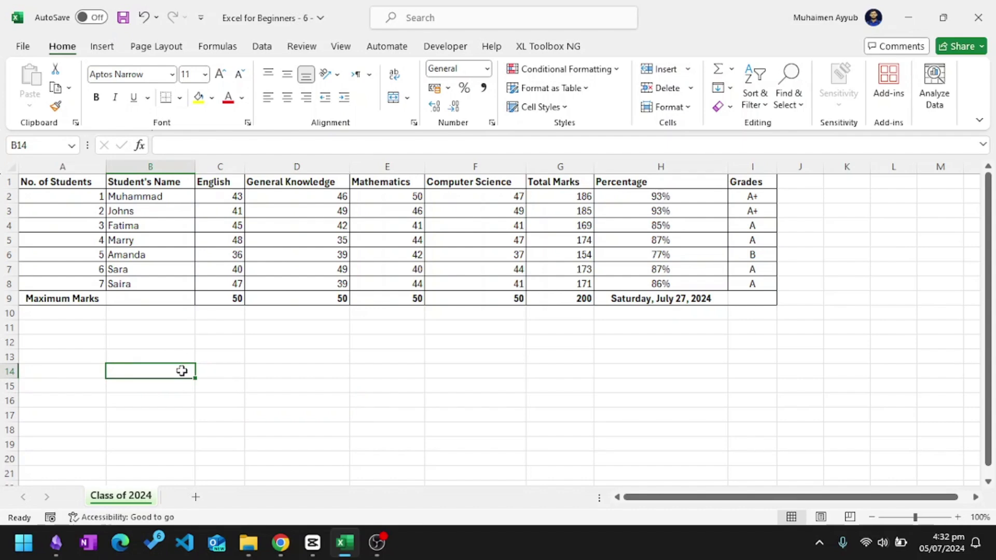
left_click_drag(78, 182, 537, 277)
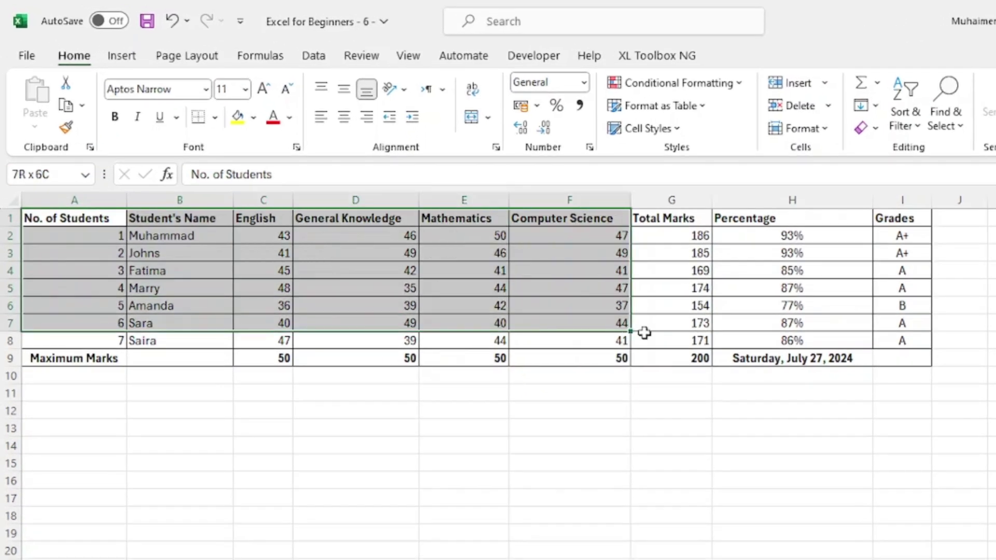
left_click_drag(643, 332, 889, 337)
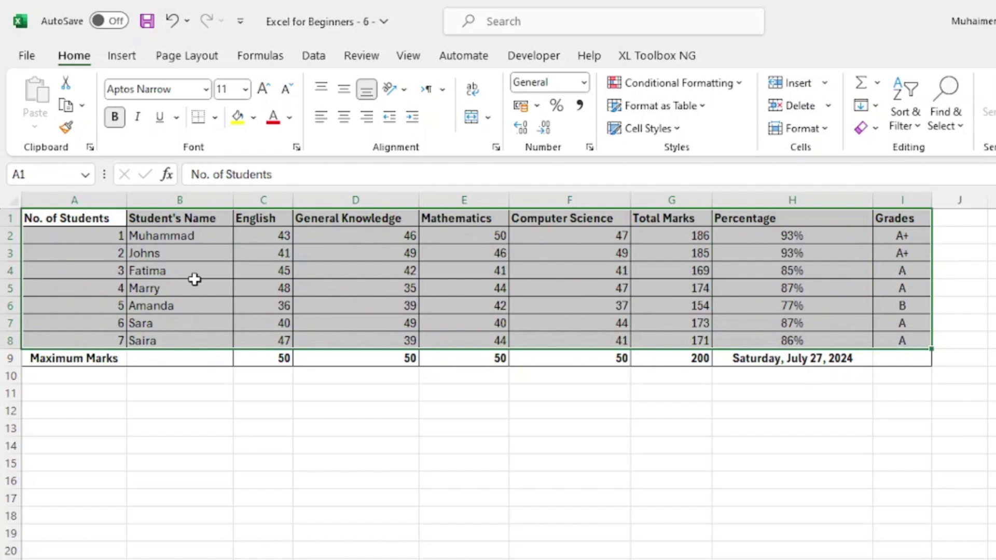
Insert a Clustered Column chart of the table, move it, then delete it because it shows no bars.
left_click(124, 61)
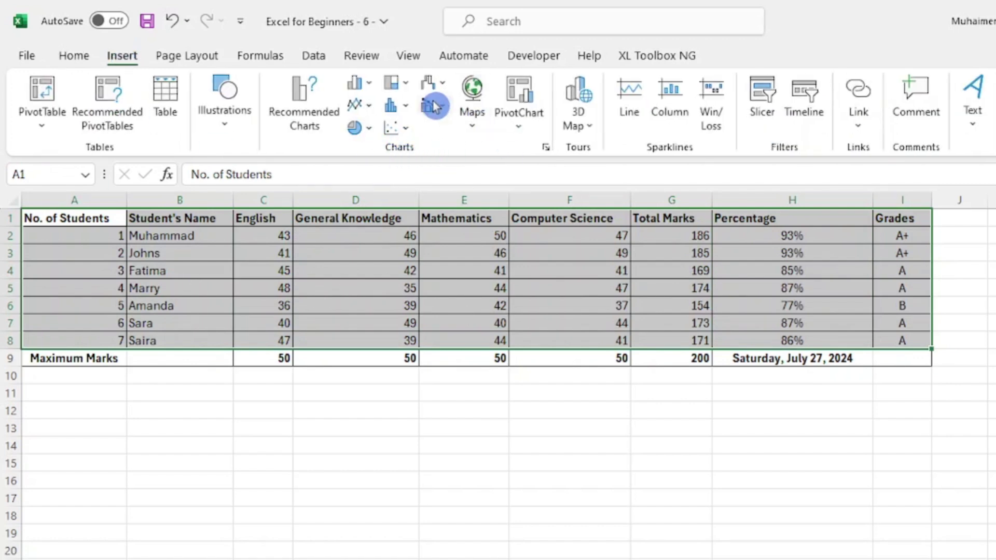
left_click(361, 87)
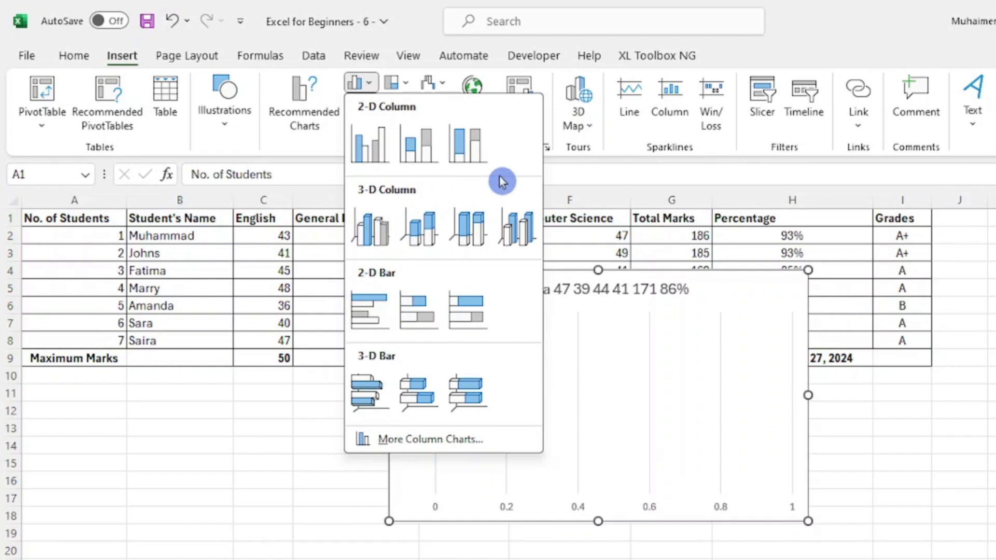
left_click(378, 148)
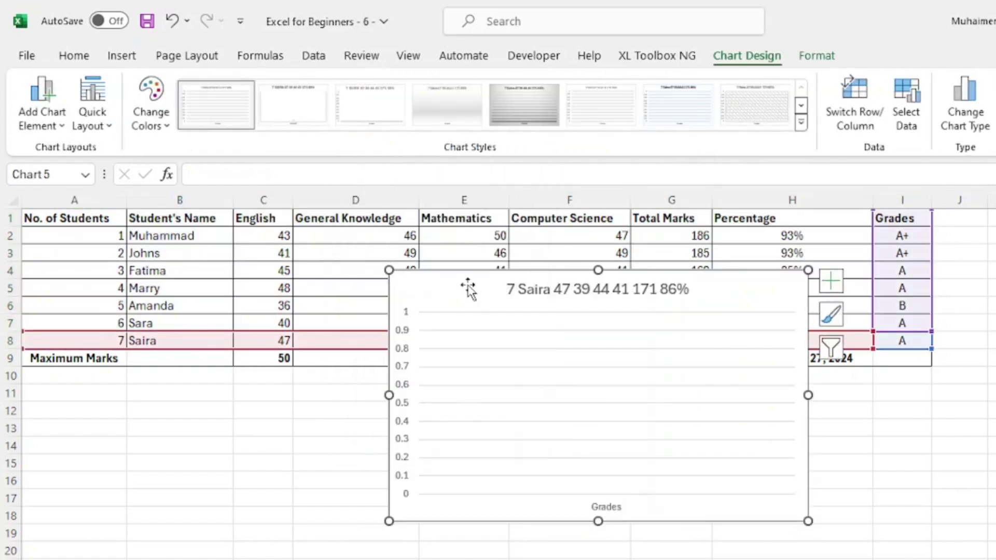
left_click_drag(469, 289, 397, 302)
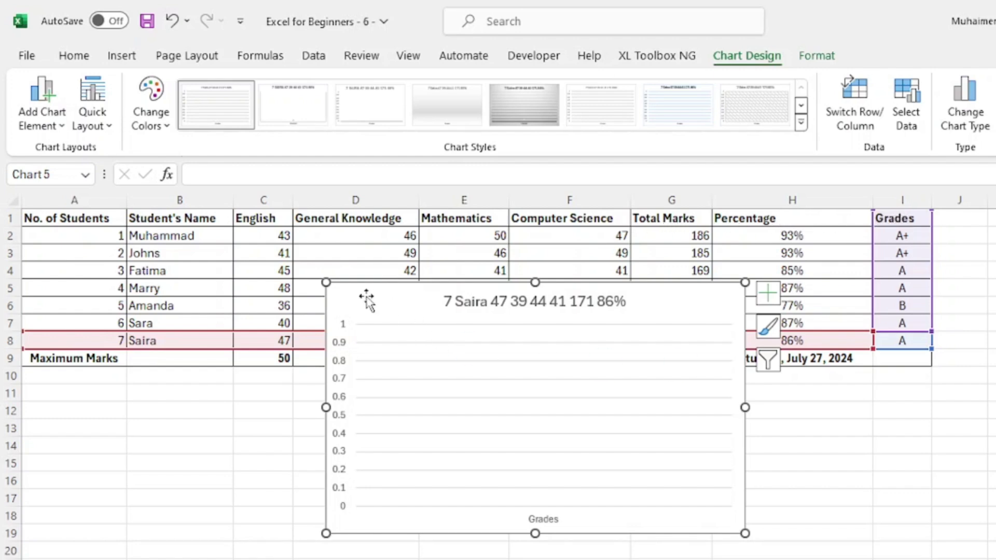
key("Delete")
Insert the recommended Clustered Bar chart, reposition and enlarge it, then delete it.
left_click(128, 58)
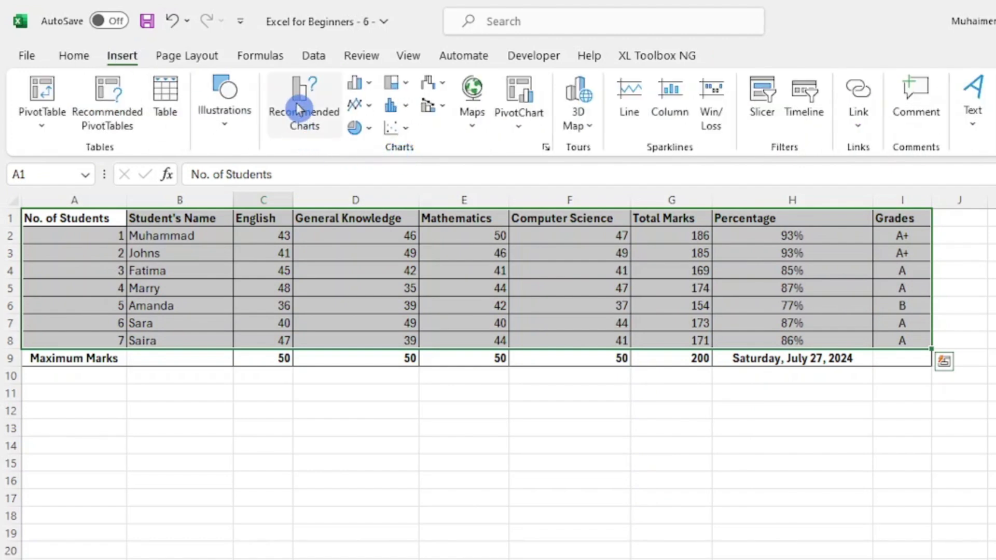
left_click(313, 97)
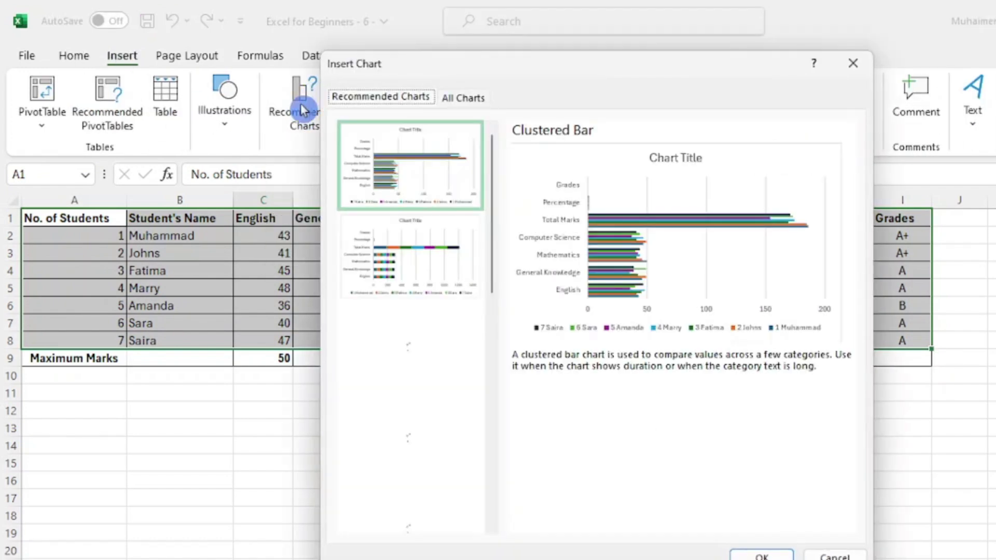
left_click(761, 555)
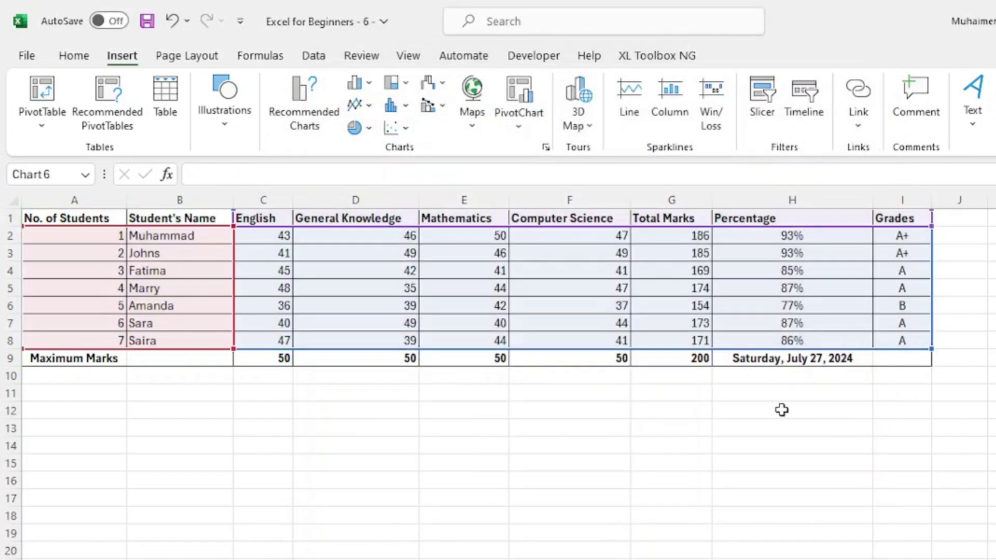
left_click_drag(422, 284, 391, 294)
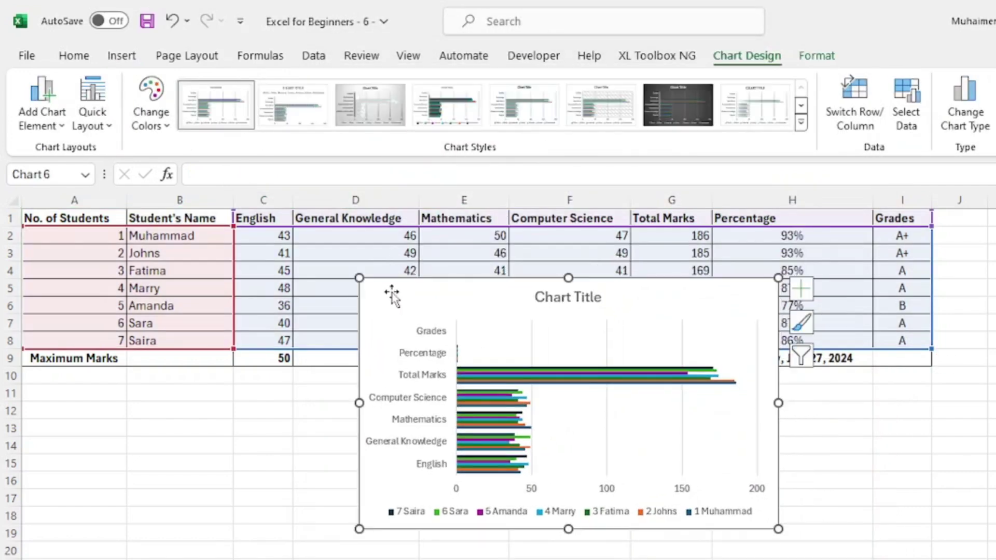
left_click_drag(773, 526, 826, 554)
left_click_drag(399, 291, 373, 284)
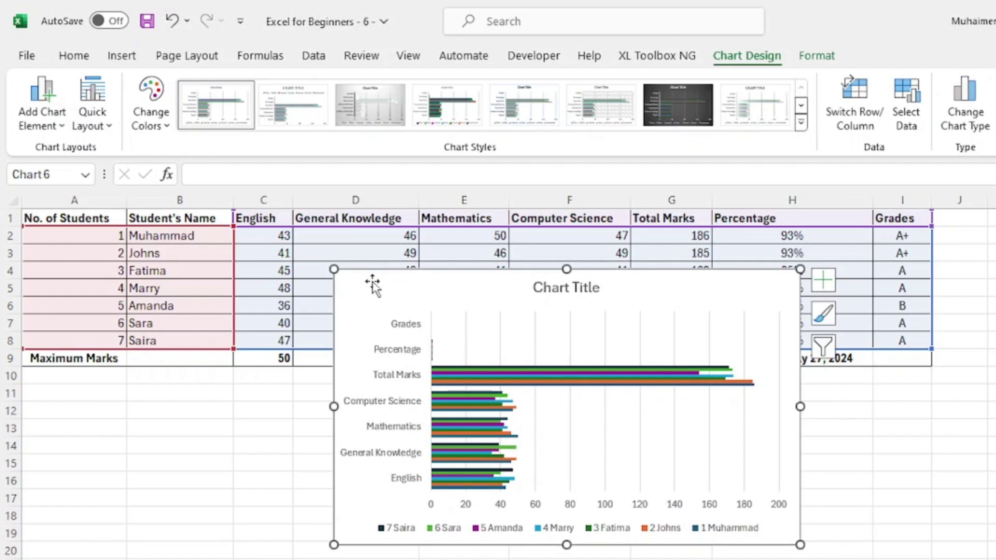
key("Delete")
Create a default chart from B1:F8 with Alt+F1, then reposition and enlarge it.
left_click(349, 406)
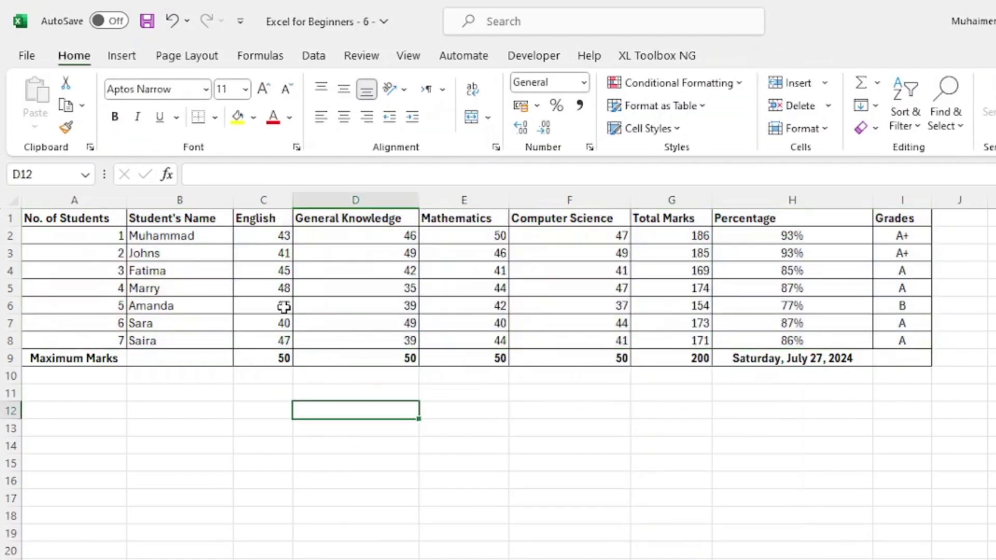
left_click_drag(196, 227, 579, 340)
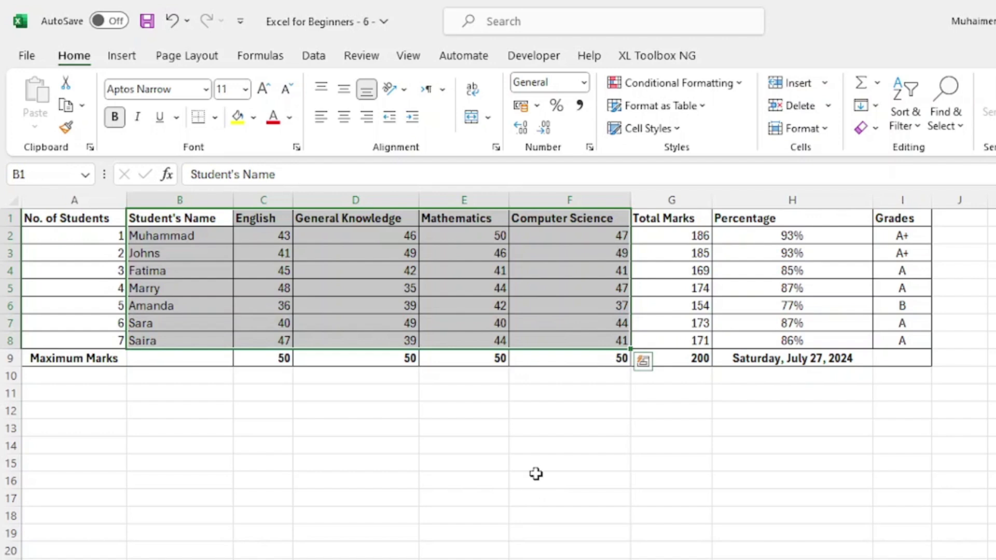
key("alt+F1")
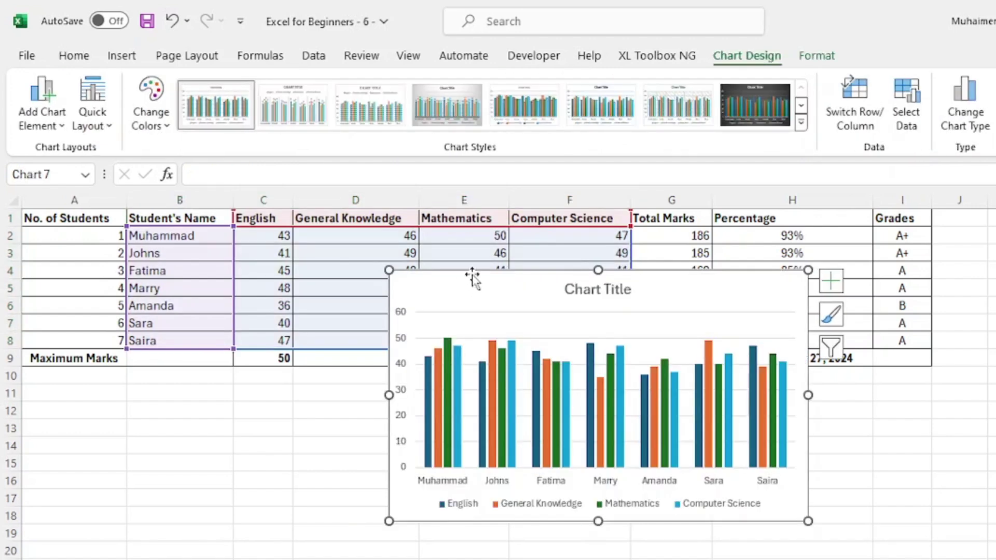
left_click_drag(471, 278, 443, 270)
left_click_drag(788, 512, 865, 558)
left_click_drag(518, 282, 464, 267)
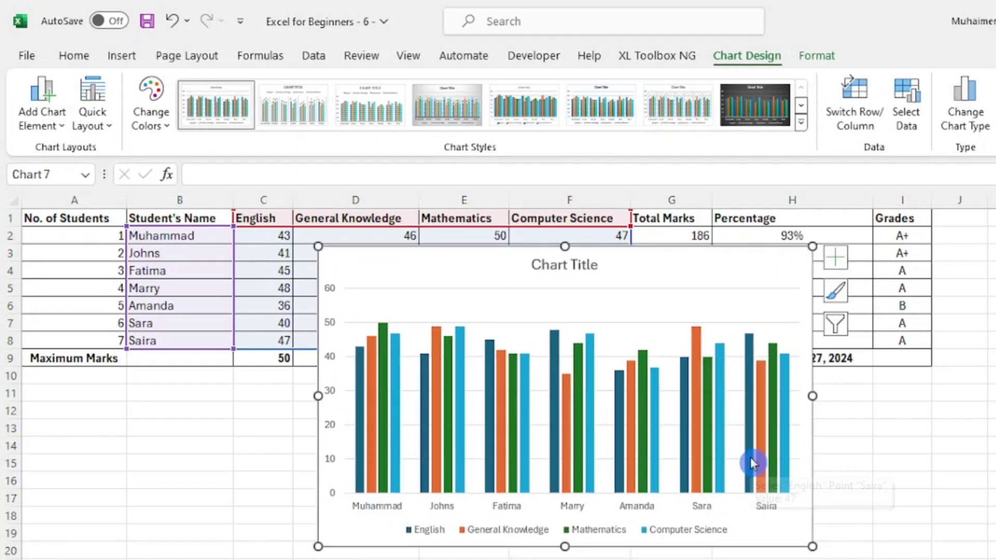
mouse_move(753, 463)
mouse_move(407, 264)
left_mouse_down()
mouse_move(425, 248)
mouse_move(420, 266)
mouse_move(393, 263)
left_mouse_up()
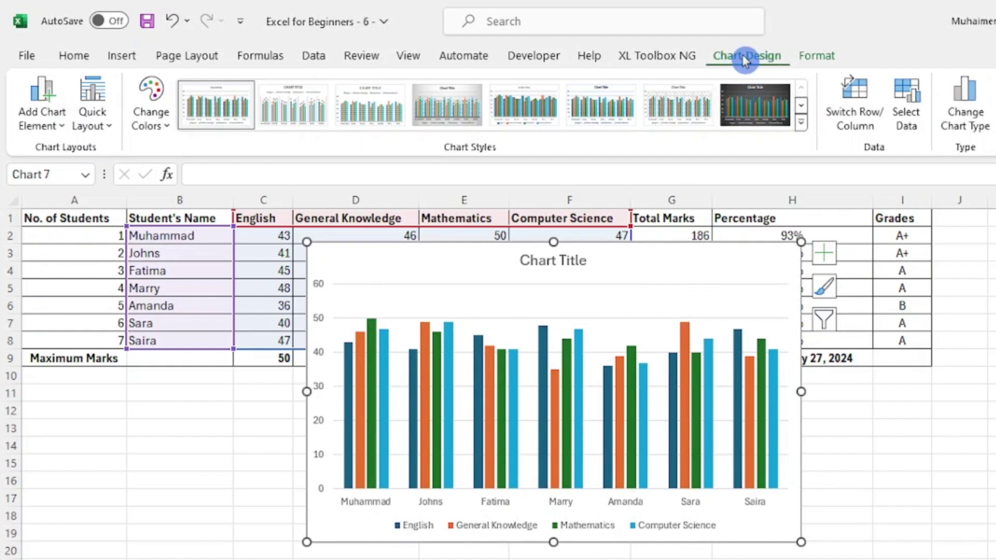
Browse chart styles without applying one, then delete the subject-marks chart.
left_click(802, 123)
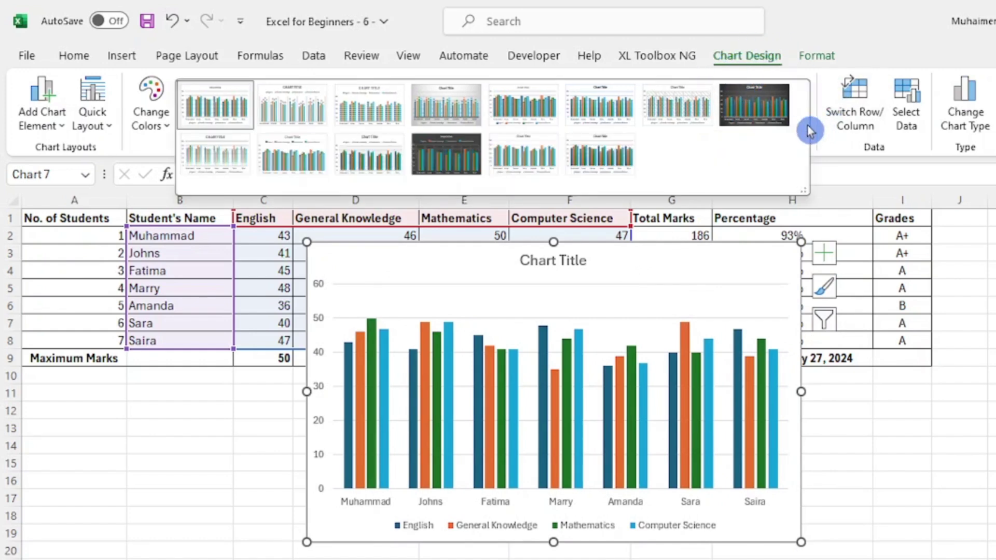
left_click(599, 275)
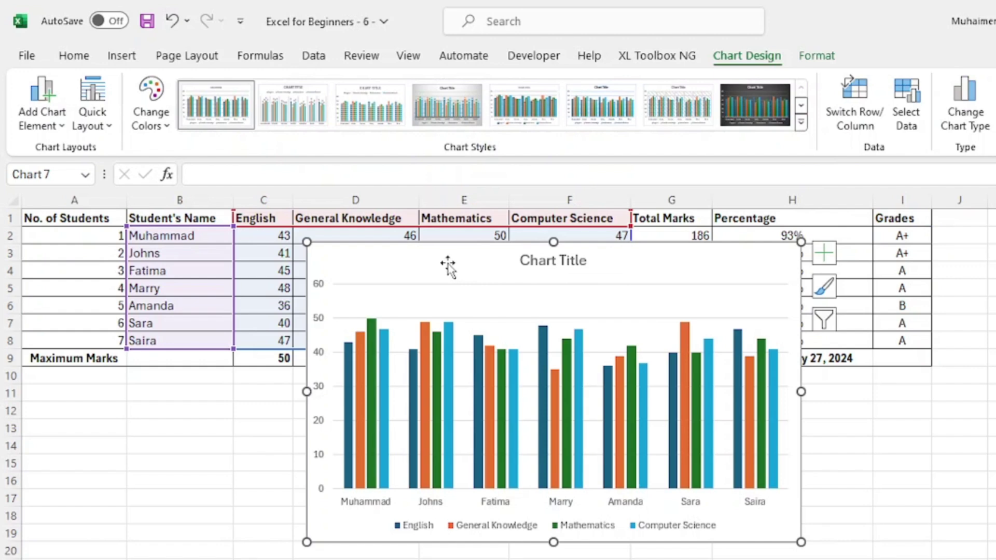
left_click_drag(447, 264, 463, 326)
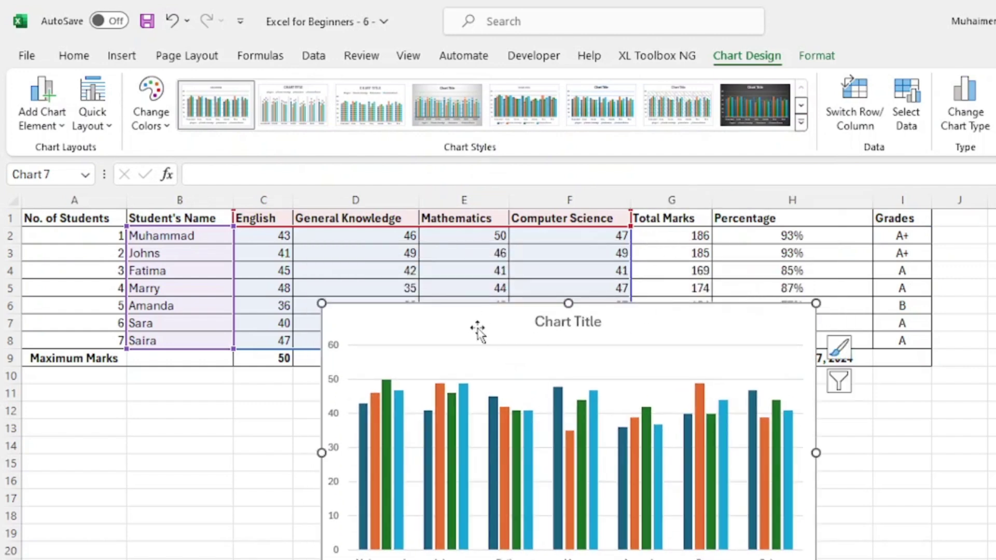
key("Delete")
Select the student names B1:B8 together with the Total Marks column G1:G8.
left_click(431, 464)
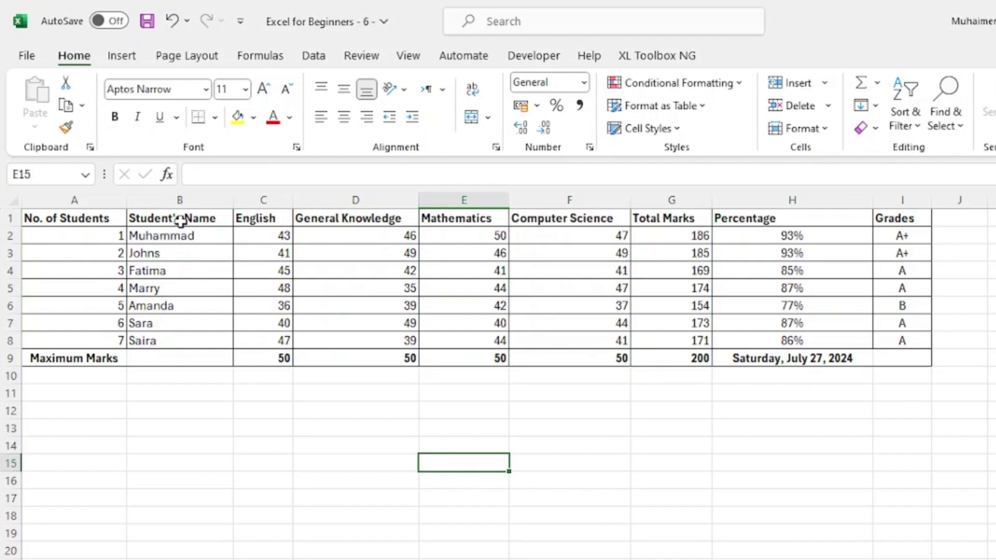
left_click_drag(180, 222, 174, 340)
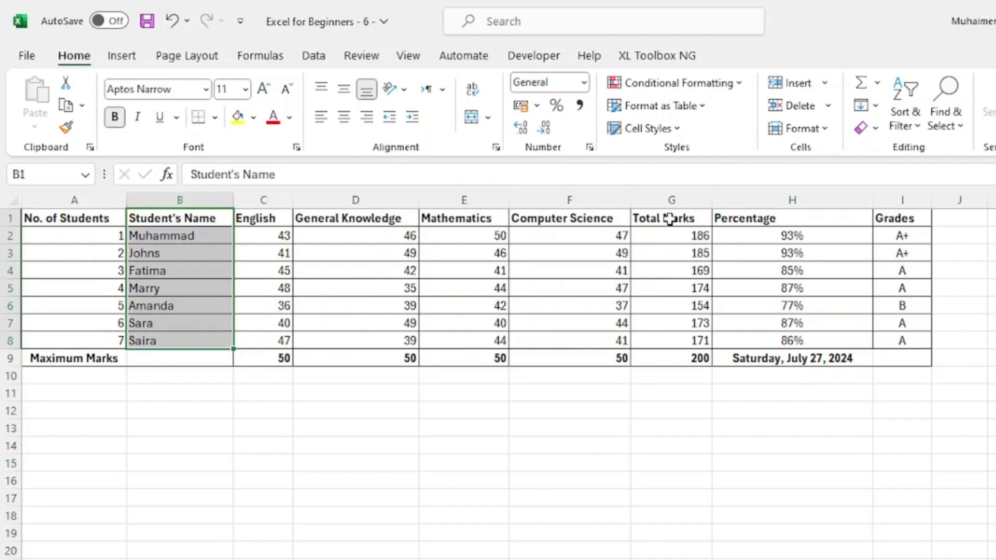
left_click_drag(670, 218, 661, 342)
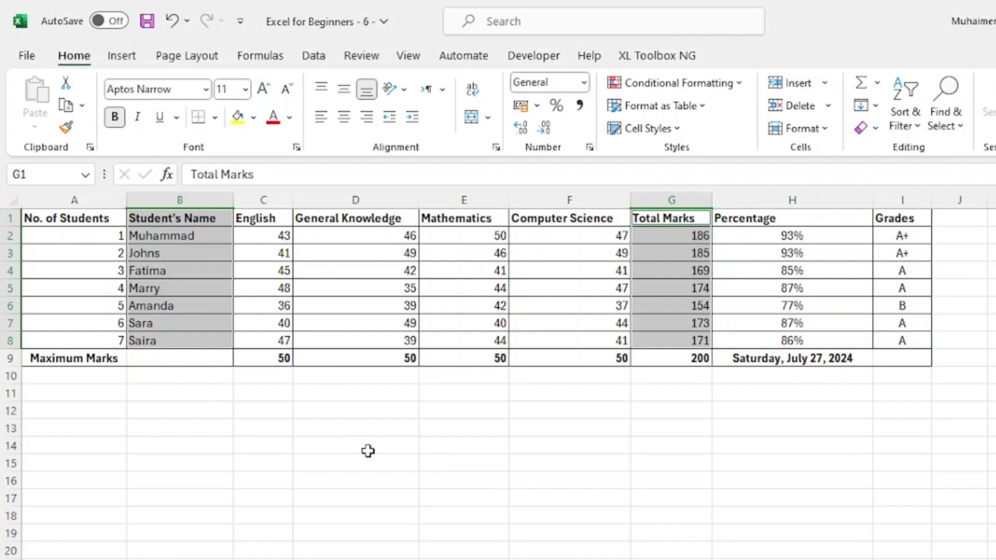
Insert a Clustered Column chart of Total Marks, then move it up-left and enlarge it.
left_click(133, 56)
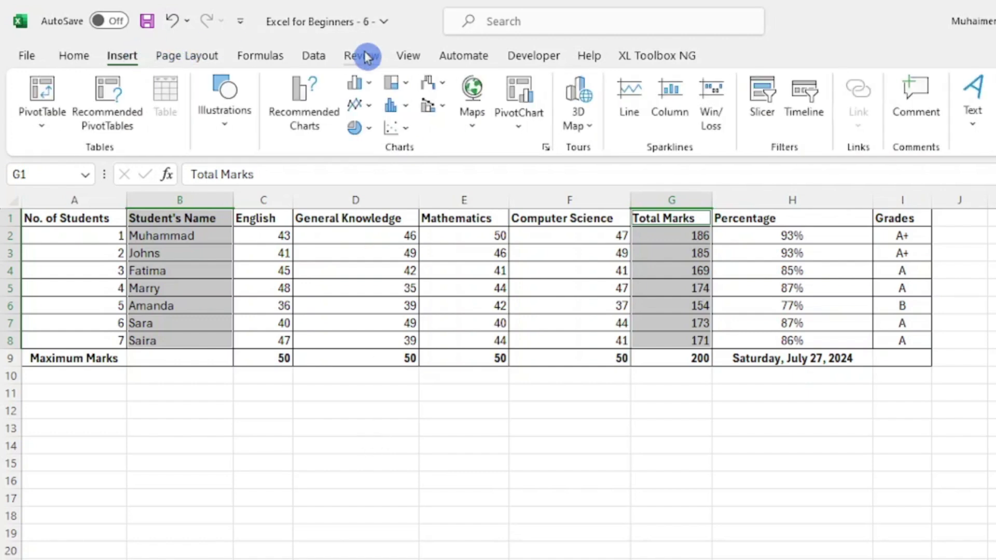
left_click(363, 83)
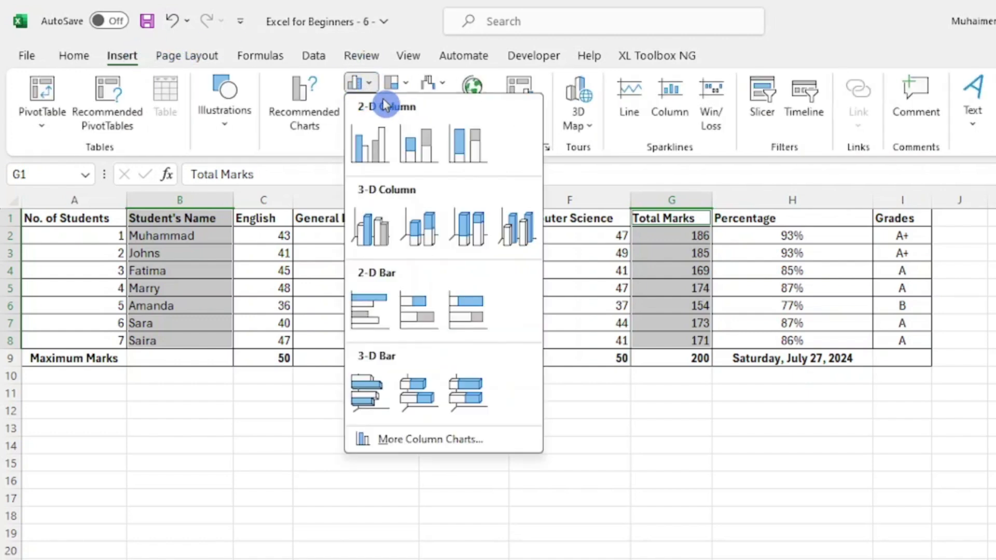
left_click(371, 147)
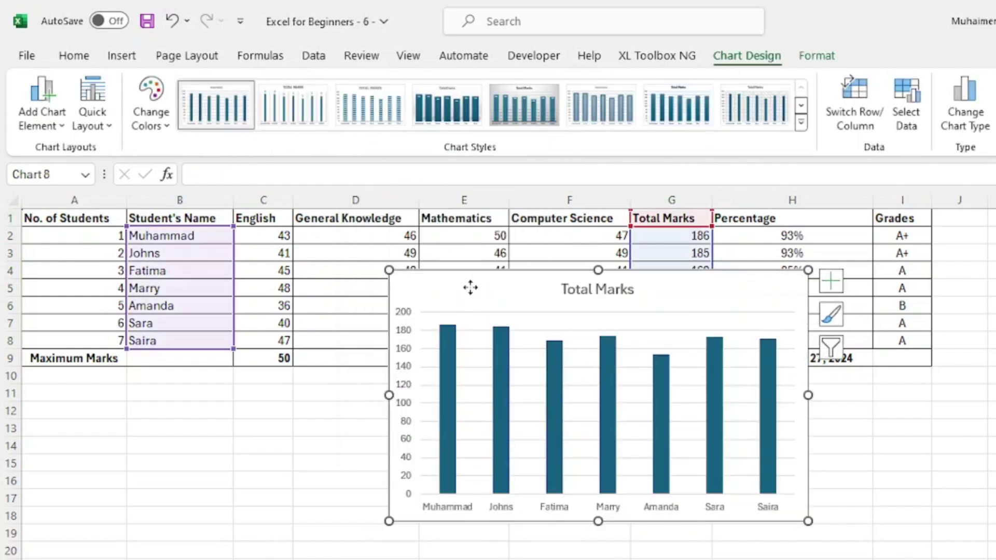
left_click_drag(474, 299, 418, 266)
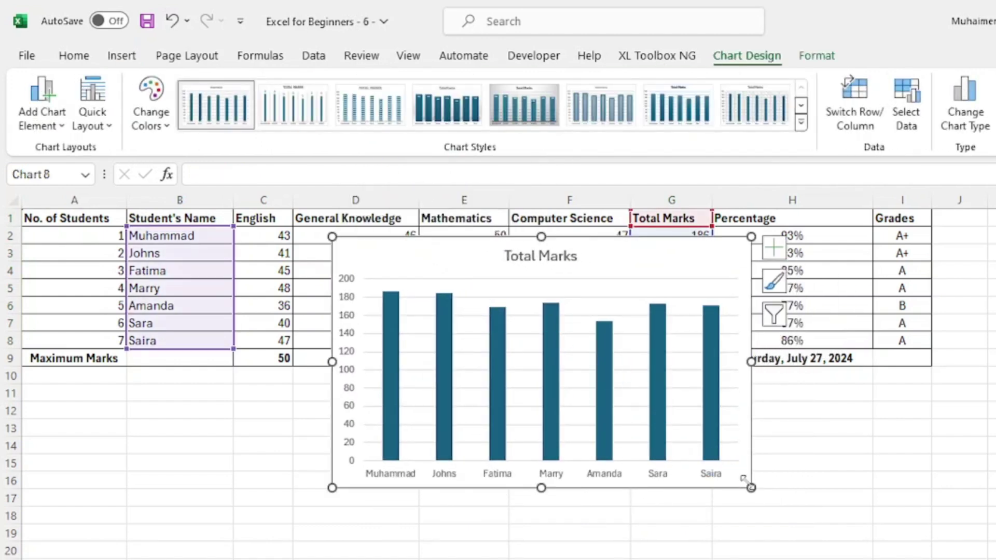
left_click_drag(751, 488, 803, 526)
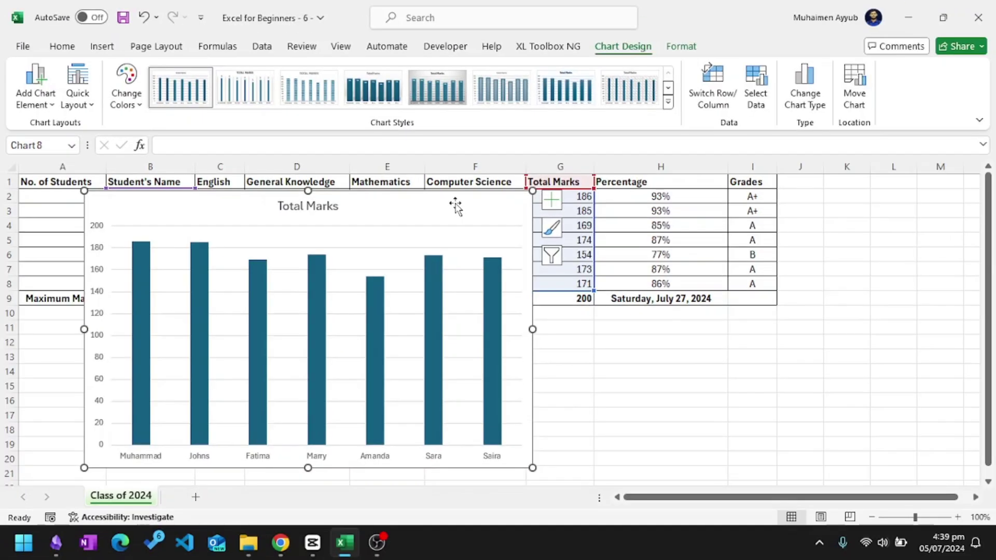
Nudge the Total Marks chart up and left, leaving chart elements unchanged.
left_click_drag(454, 203, 458, 199)
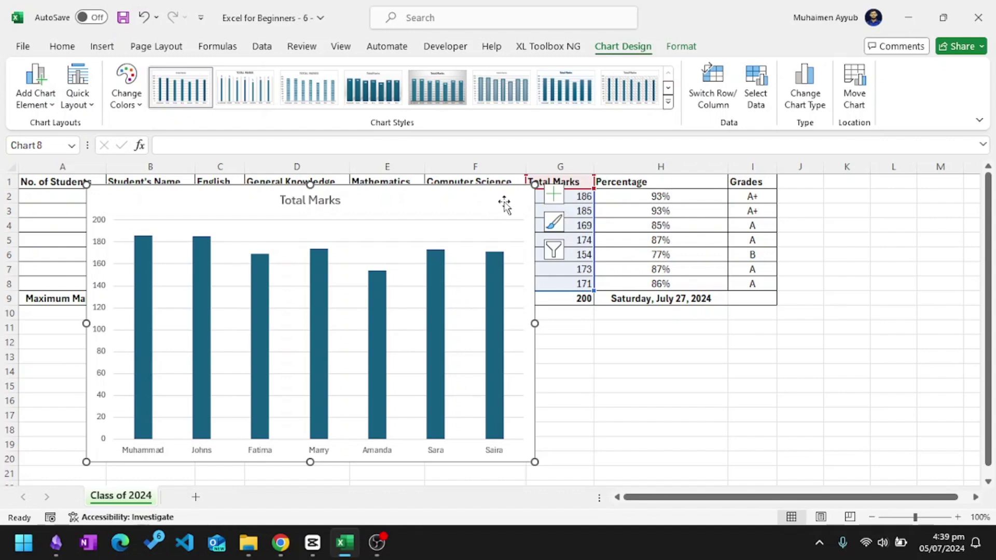
left_click(626, 51)
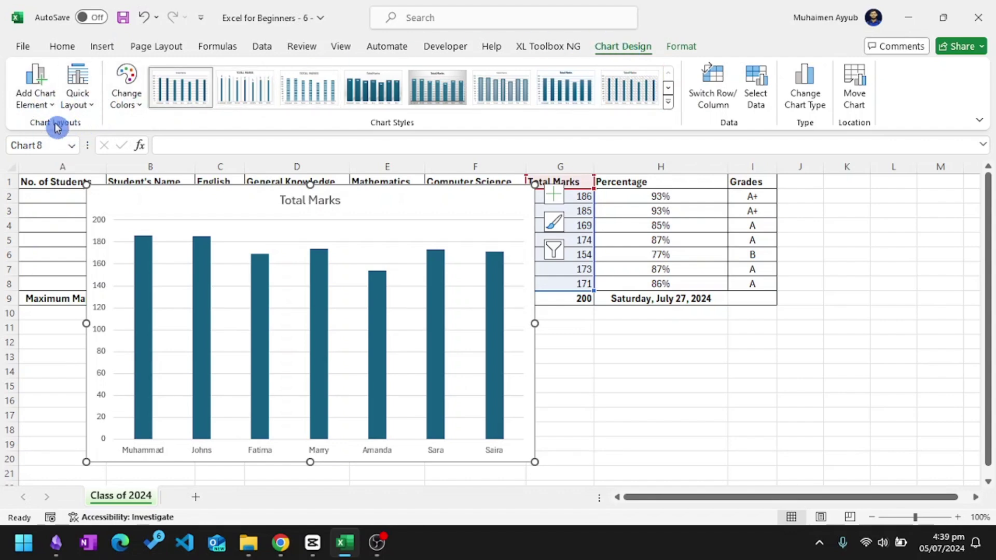
left_click(41, 97)
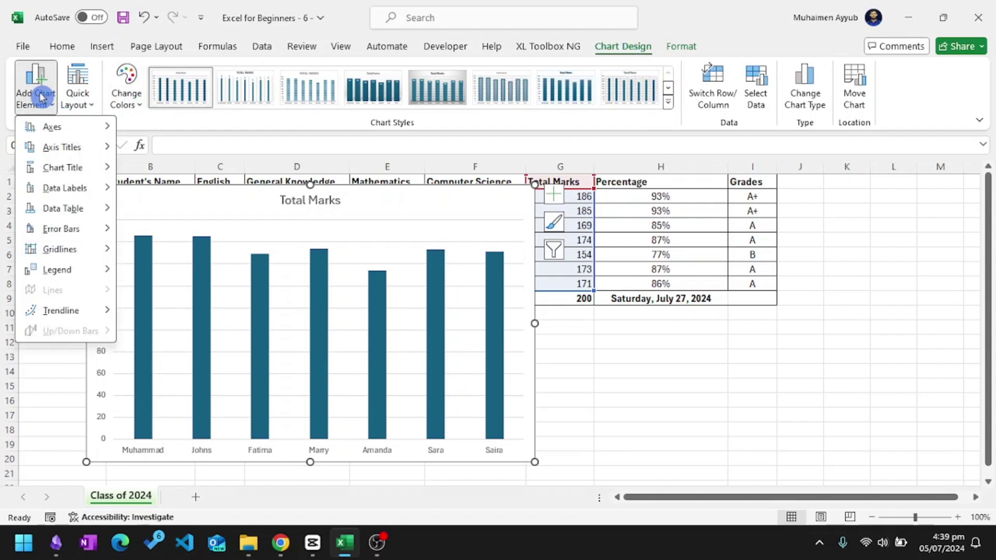
left_click(41, 96)
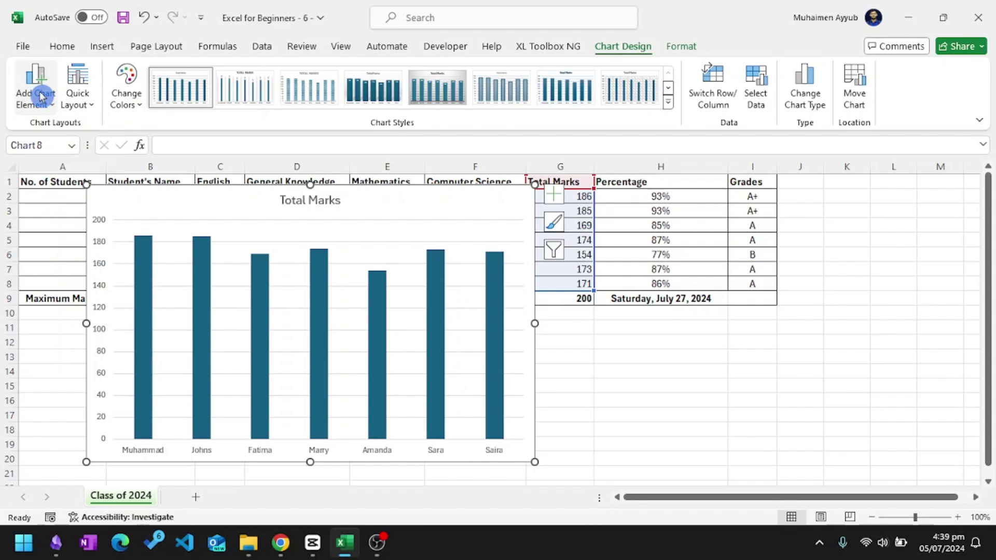
left_click_drag(247, 200, 243, 197)
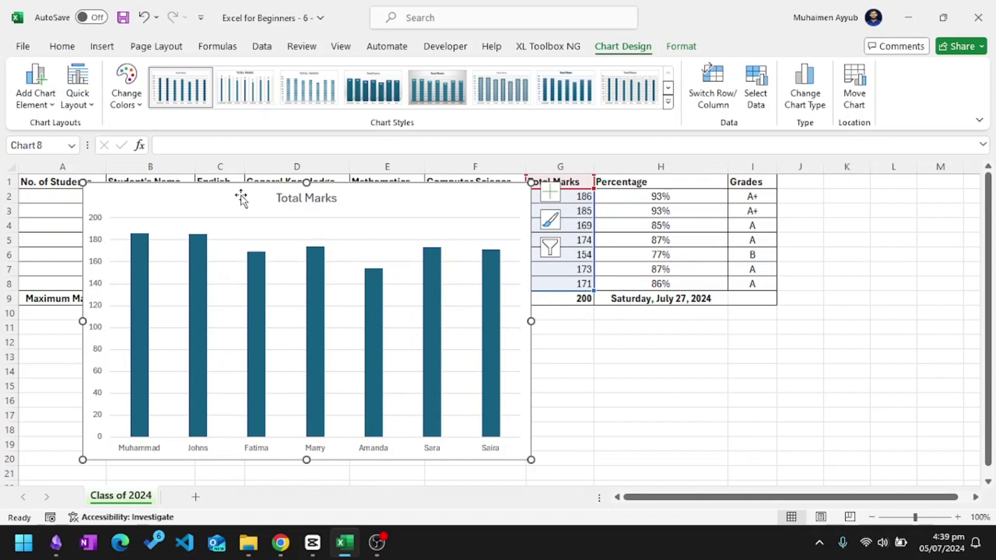
Replace the chart title 'Total Marks' with 'Report Card 2024'.
left_click(322, 197)
triple_click(319, 201)
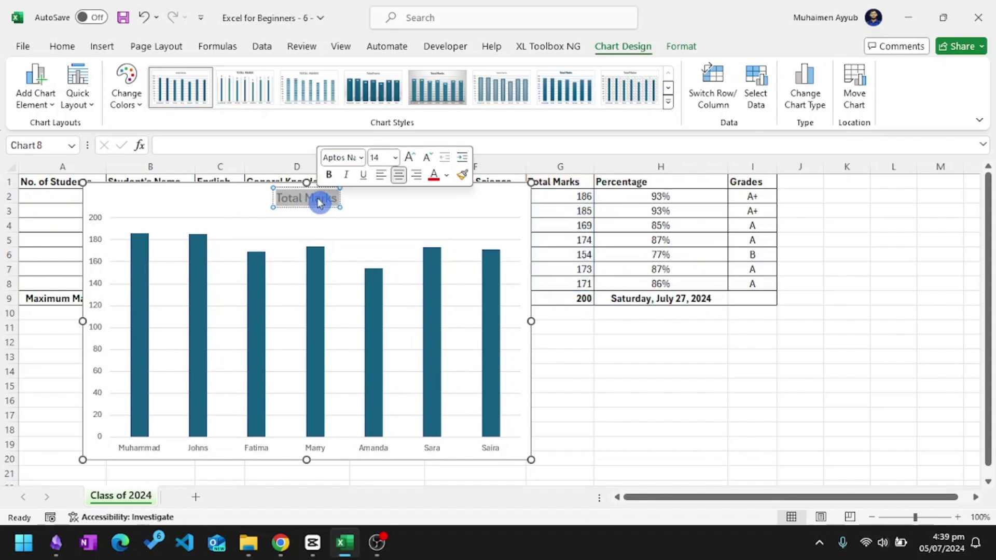
type("Repo")
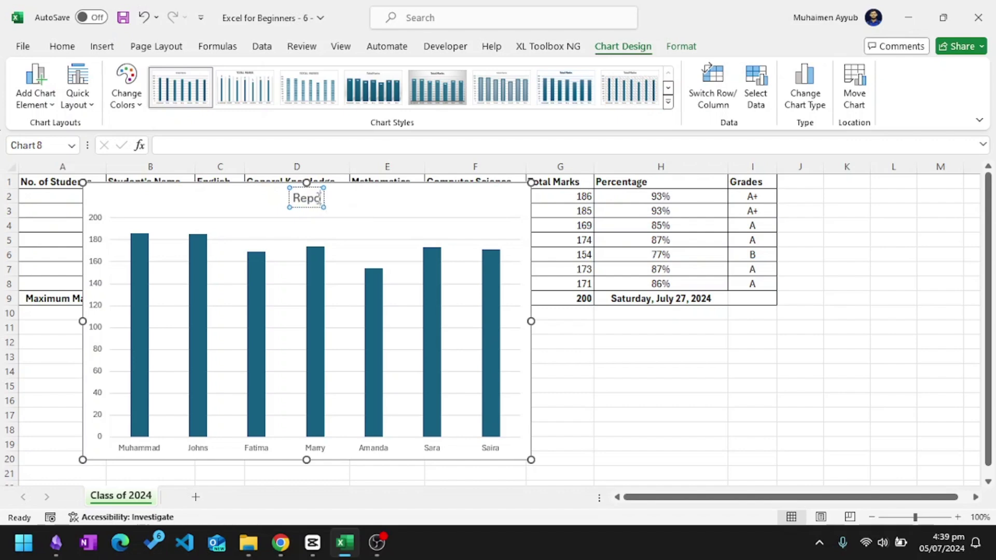
type("rt Card 2024")
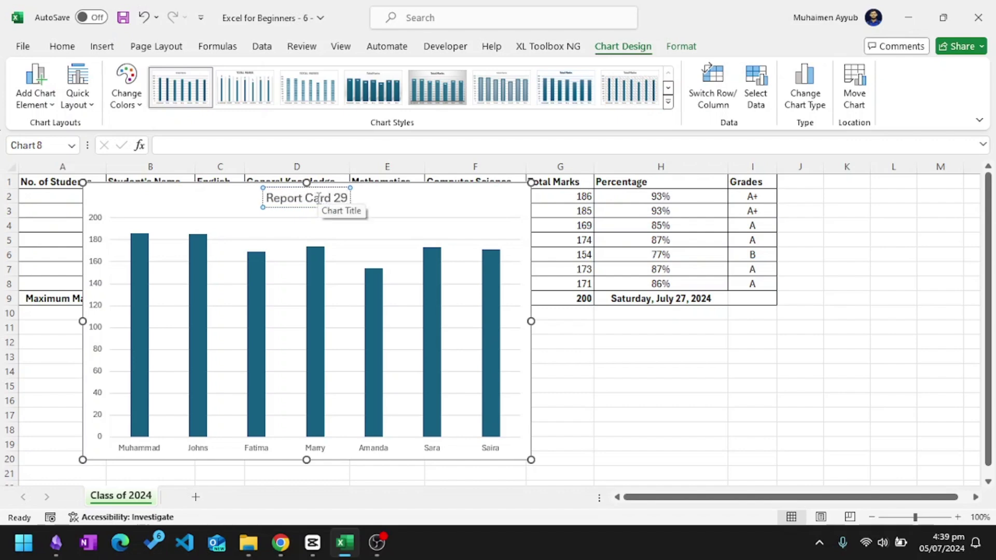
left_click(408, 194)
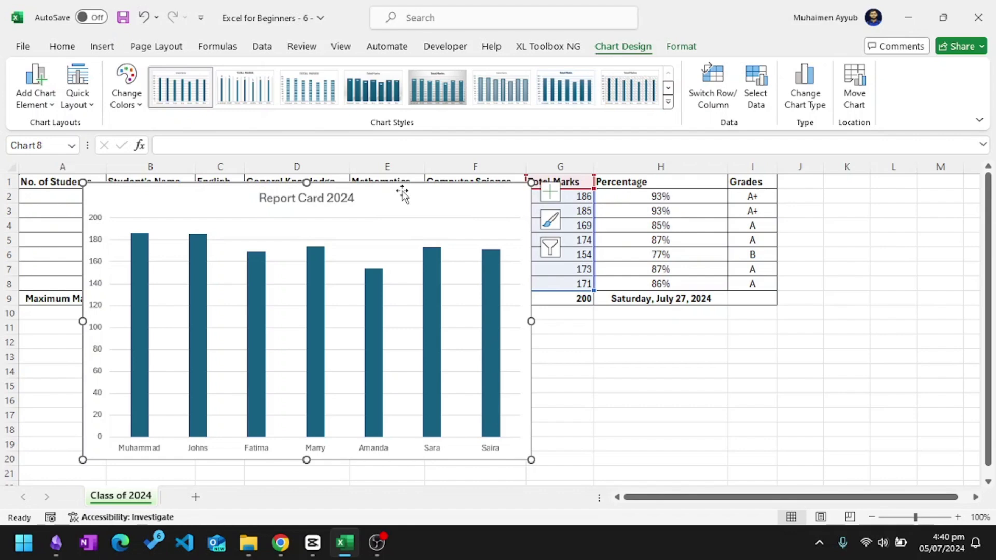
left_click(554, 195)
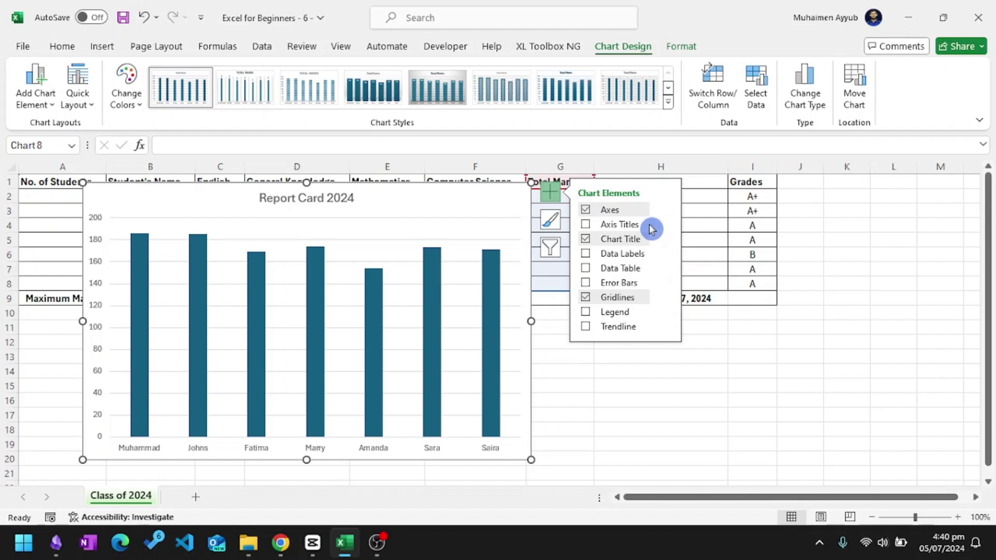
Add primary horizontal and vertical axis titles to the chart.
left_click(665, 227)
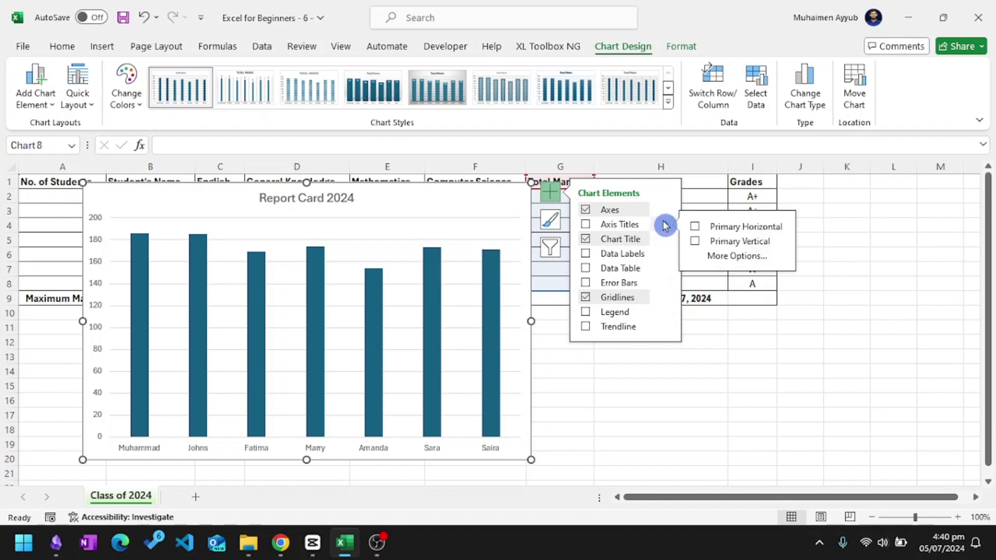
left_click(696, 228)
left_click(696, 242)
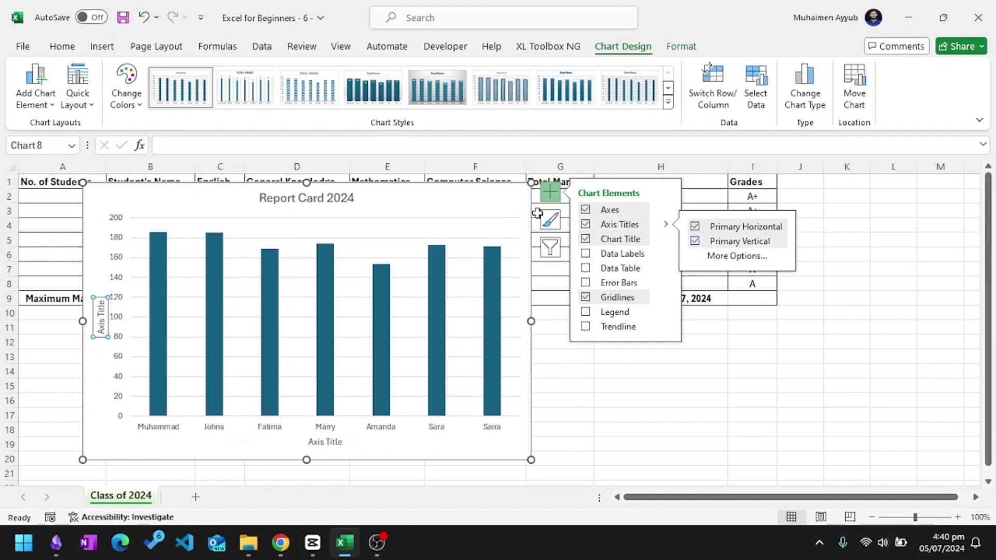
Rename the axis titles to 'Students' and 'Marks', then shift the chart slightly right.
left_click(337, 443)
triple_click(337, 443)
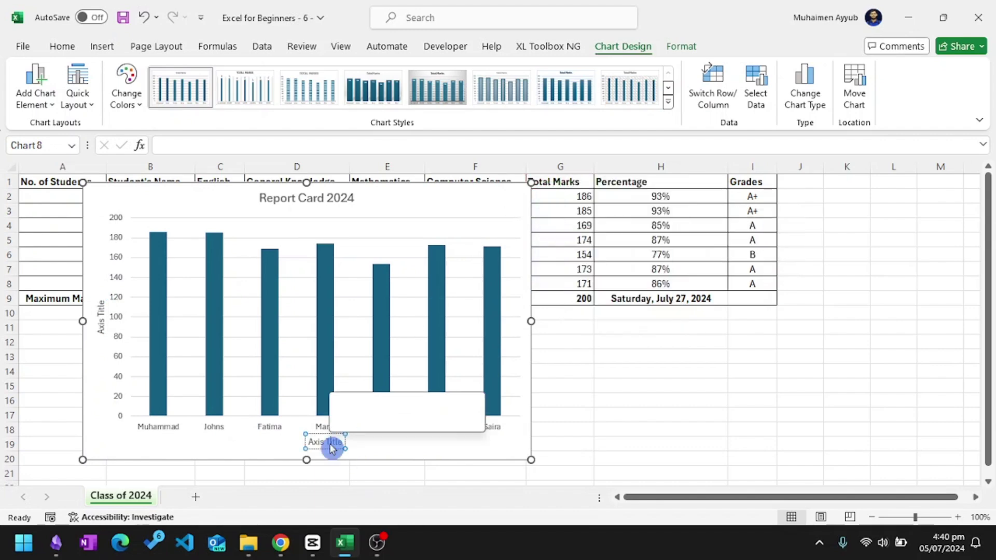
type("Students")
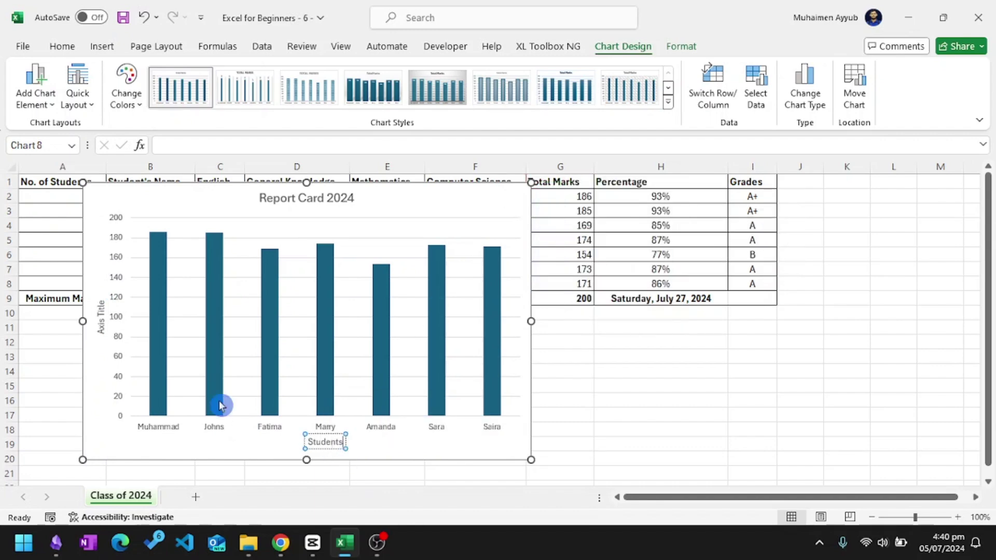
double_click(100, 312)
type("Marks")
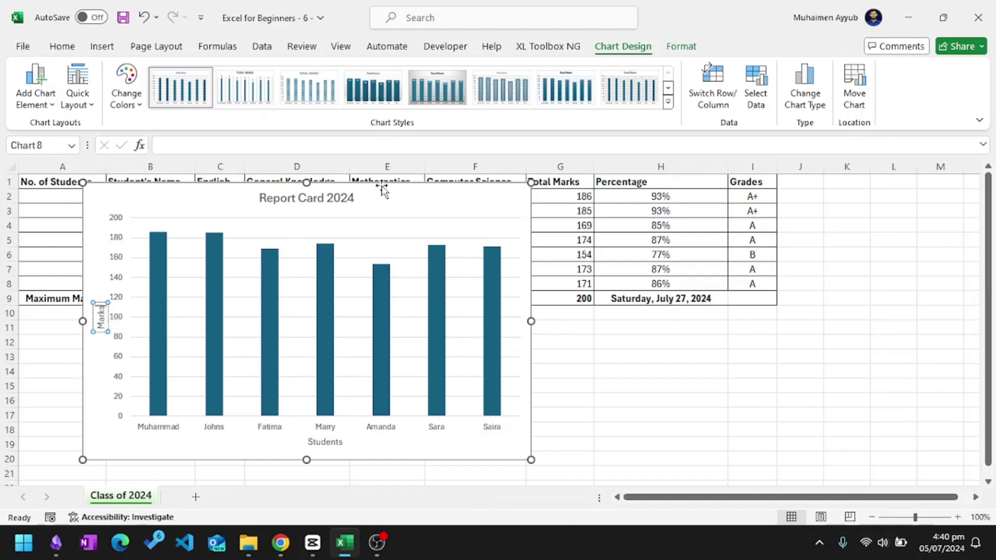
left_click_drag(381, 190, 402, 189)
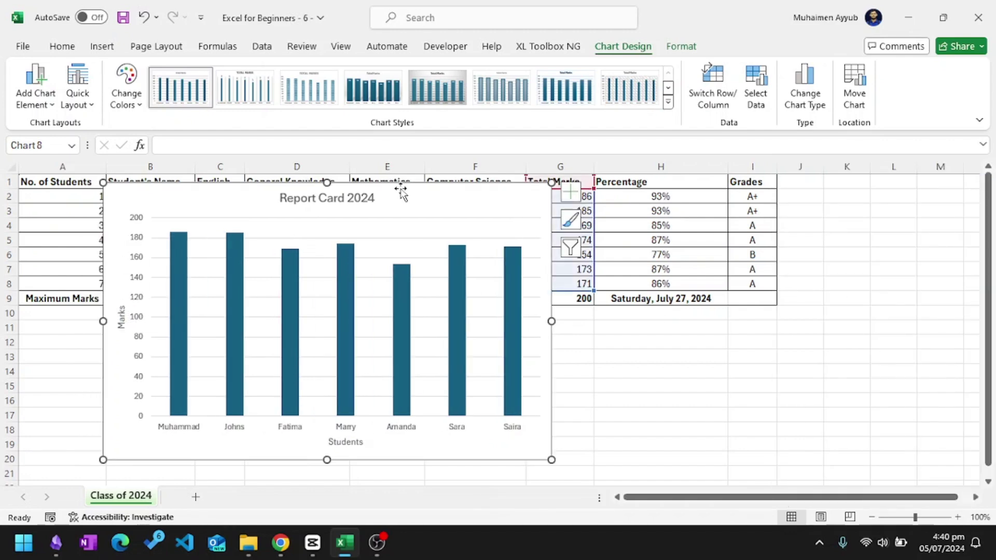
Add Outside End data labels showing totals 186, 185, 169, 174, 154, 173 and 171.
left_click(572, 192)
left_click(575, 196)
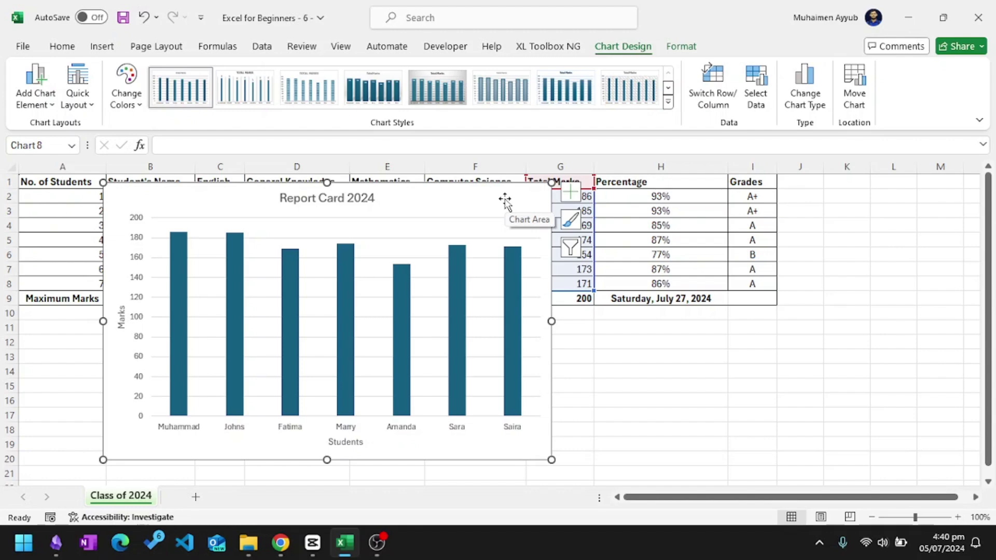
left_click(619, 57)
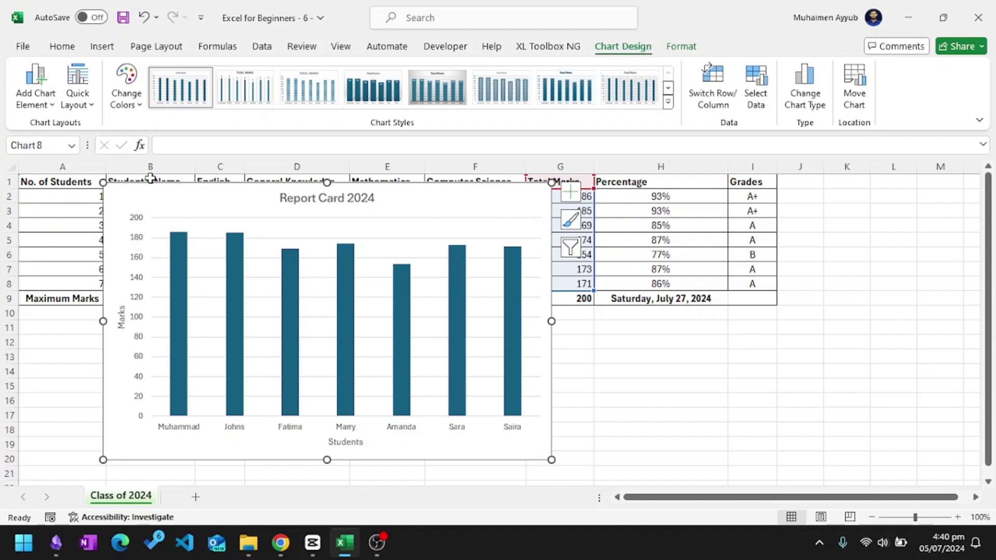
left_click(43, 100)
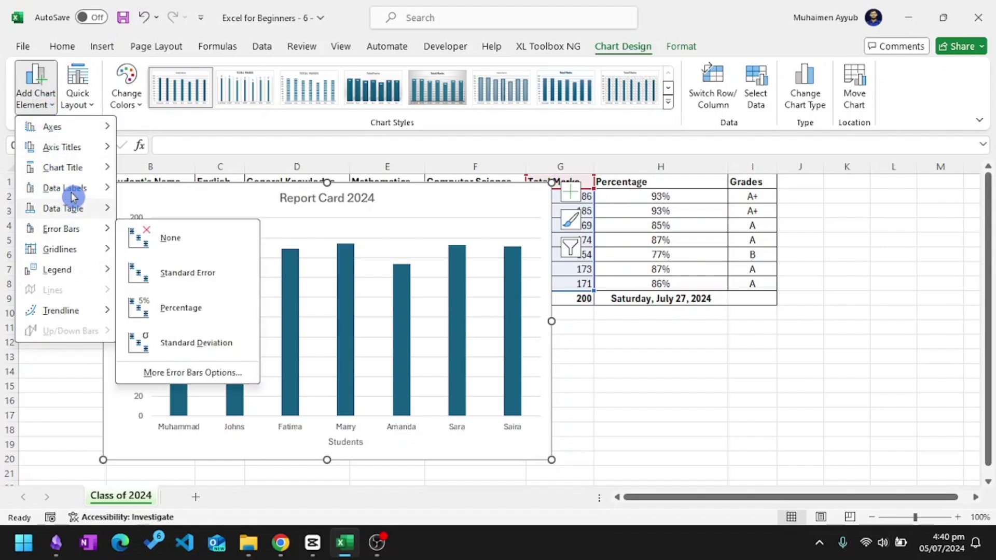
mouse_move(73, 189)
left_click(202, 333)
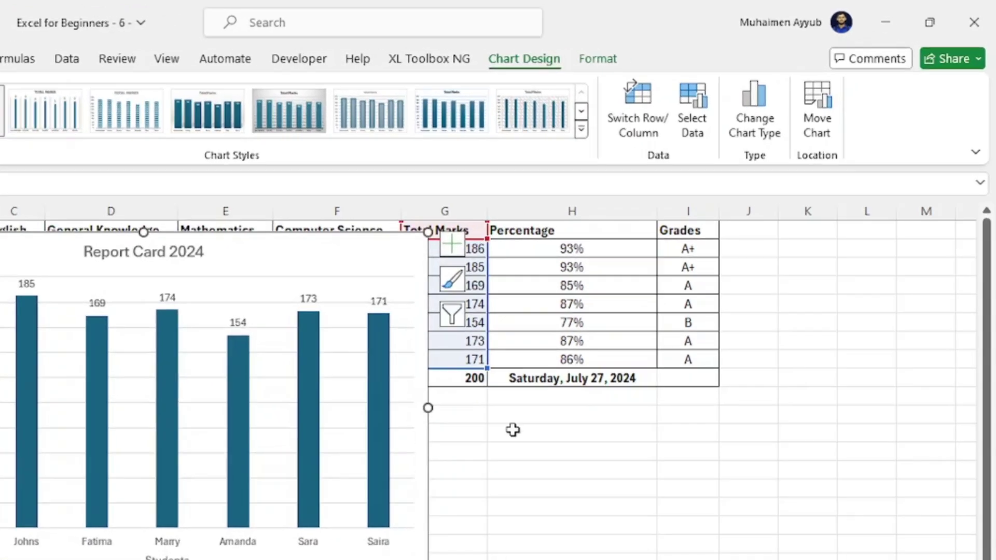
left_click(619, 345)
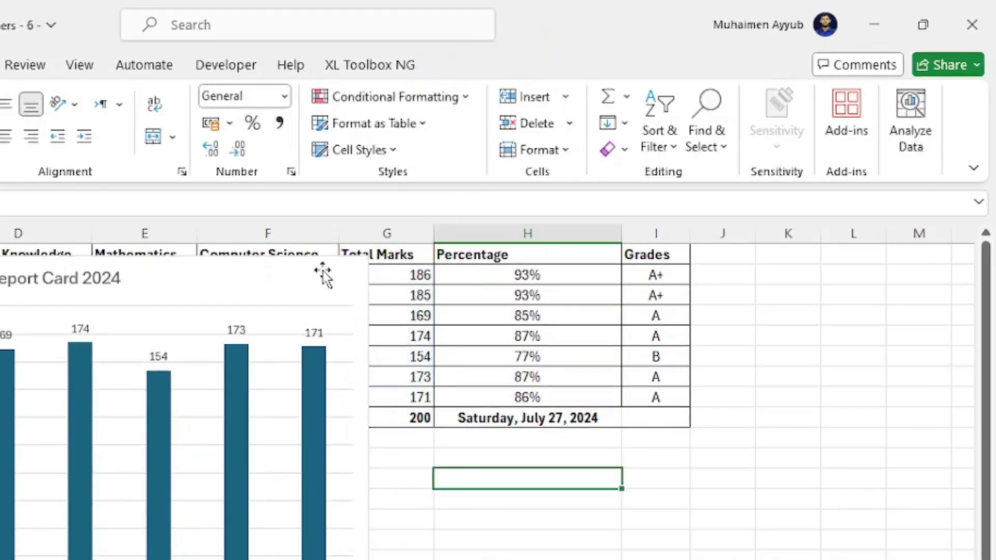
Select the Report Card 2024 chart to set its font to Times New Roman.
left_click(310, 283)
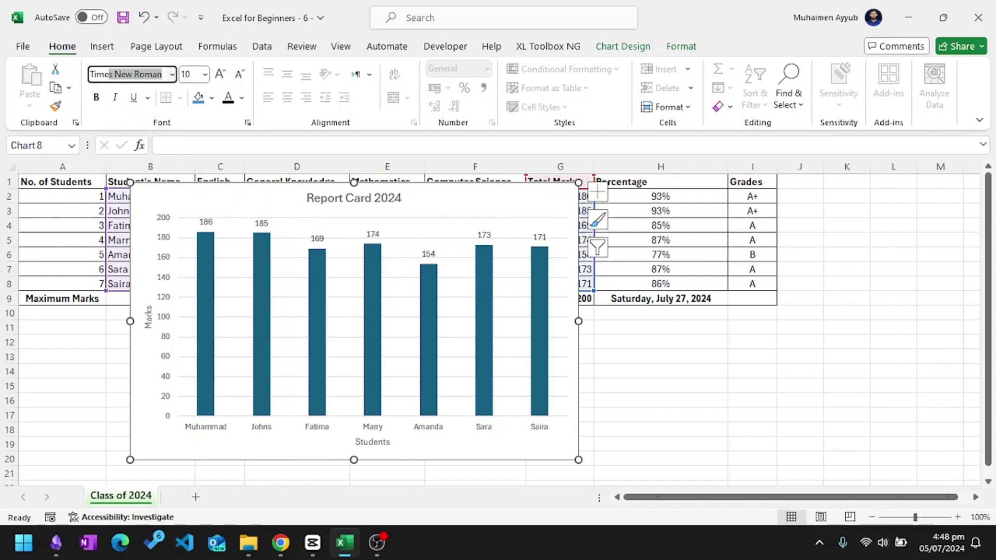
Apply Times New Roman at size 11 to the chart text, keeping it black.
key("Return")
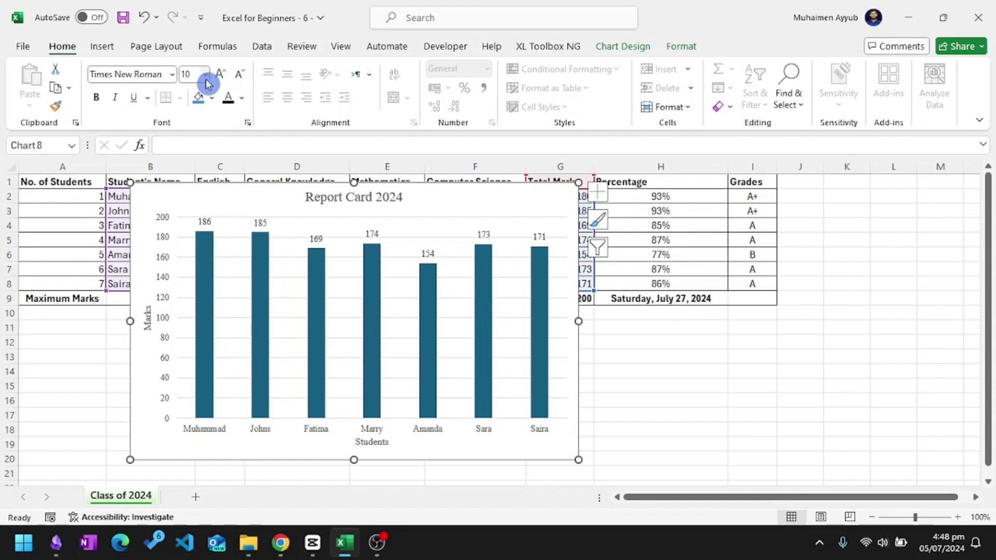
left_click(221, 76)
left_click(223, 79)
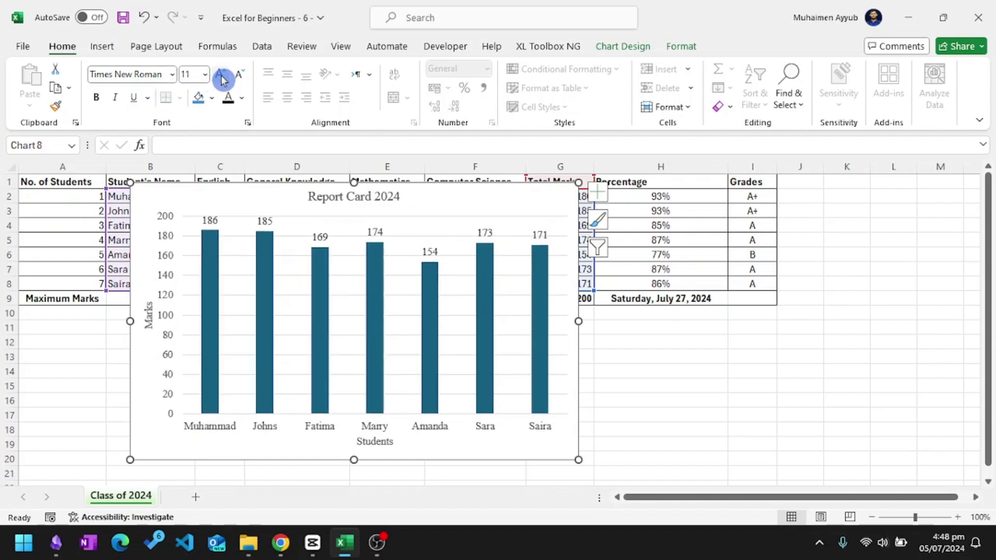
left_click(241, 97)
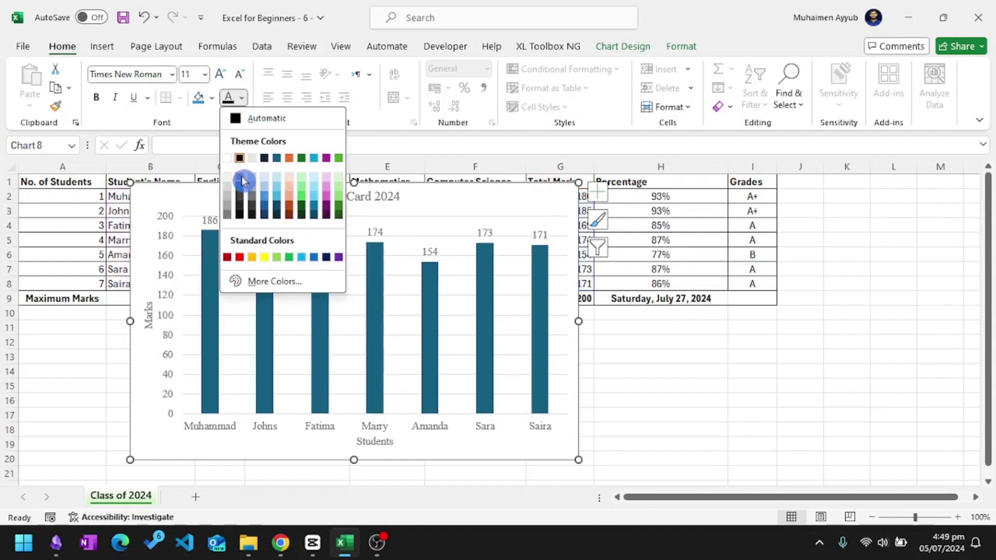
left_click(240, 159)
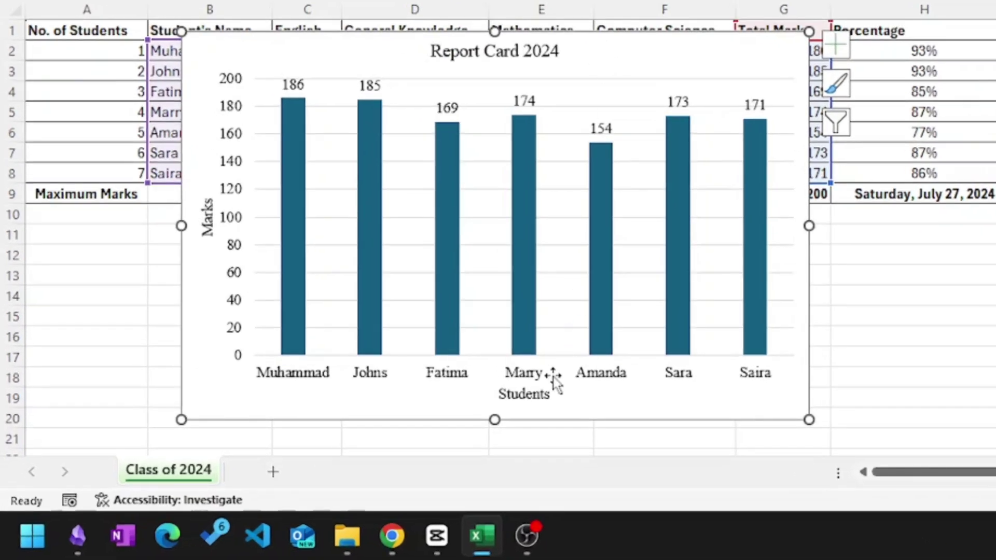
Bold the Students and Marks axis titles and the Report Card 2024 chart title.
left_click(379, 439)
key("ctrl+b")
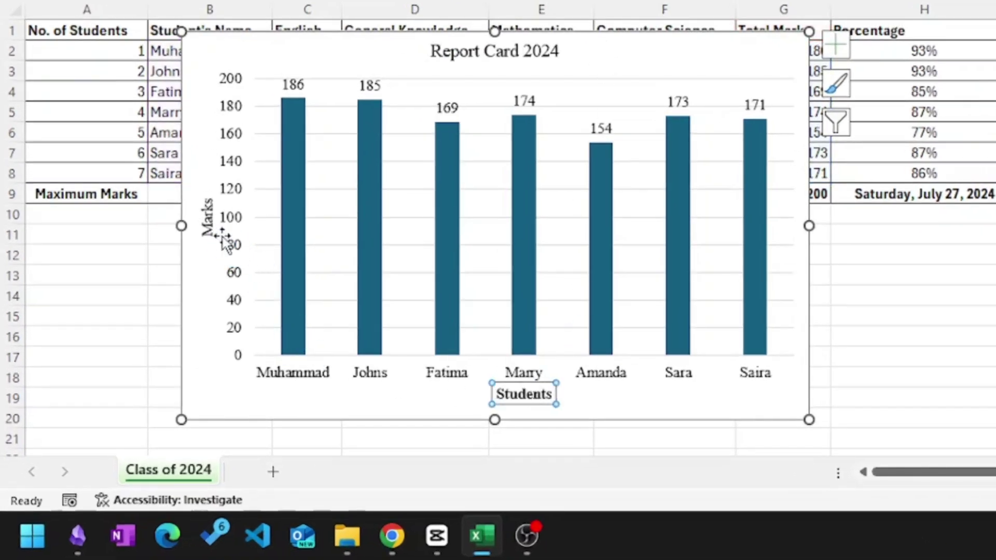
left_click(207, 218)
key("ctrl+b")
left_click(471, 49)
key("ctrl+b")
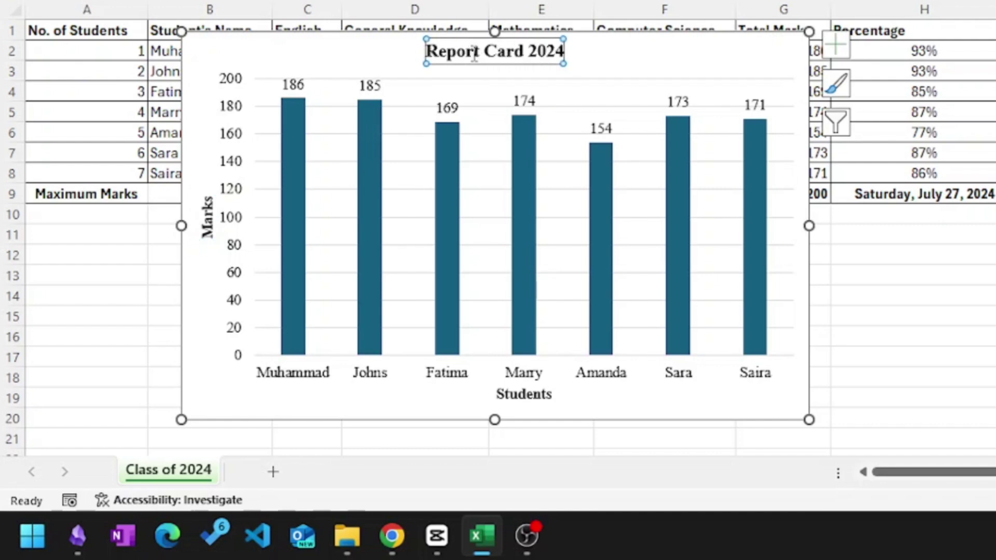
left_click(648, 58)
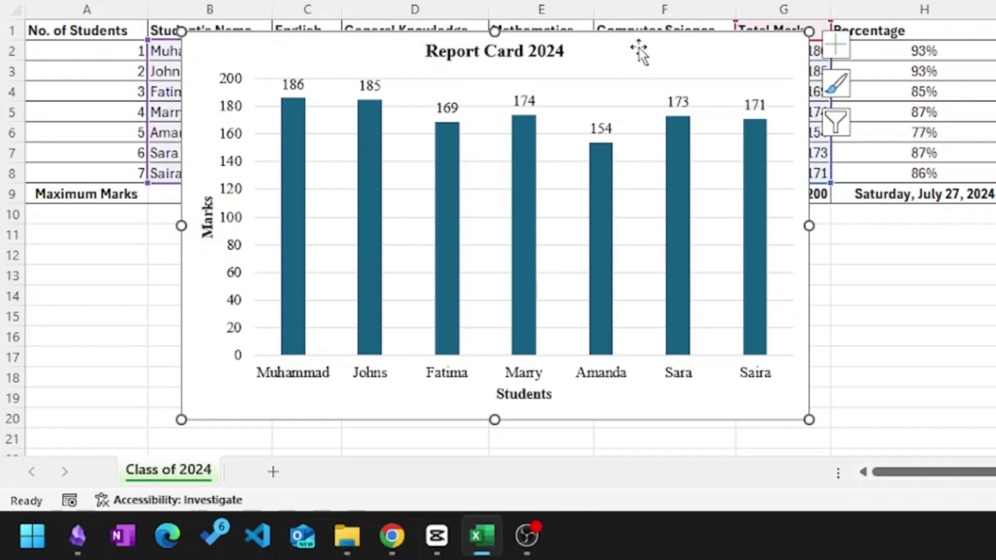
Shrink the bar value labels to font size 10 with Decrease Font Size.
left_click(292, 85)
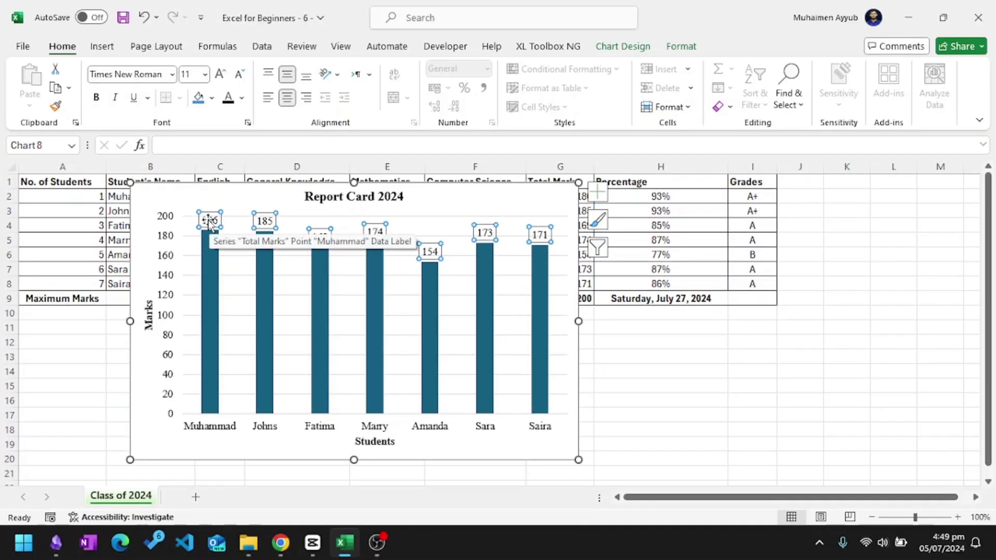
left_click(239, 78)
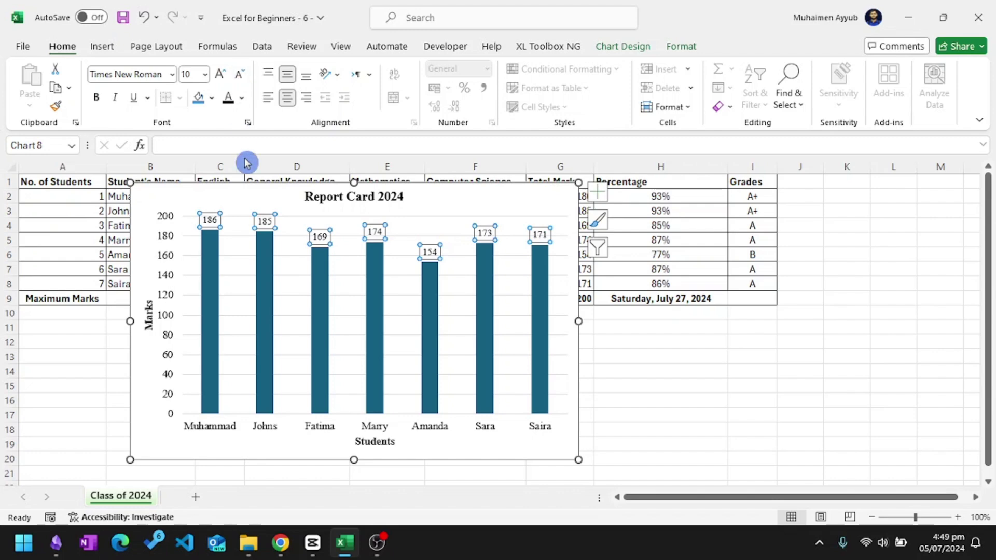
left_click(250, 196)
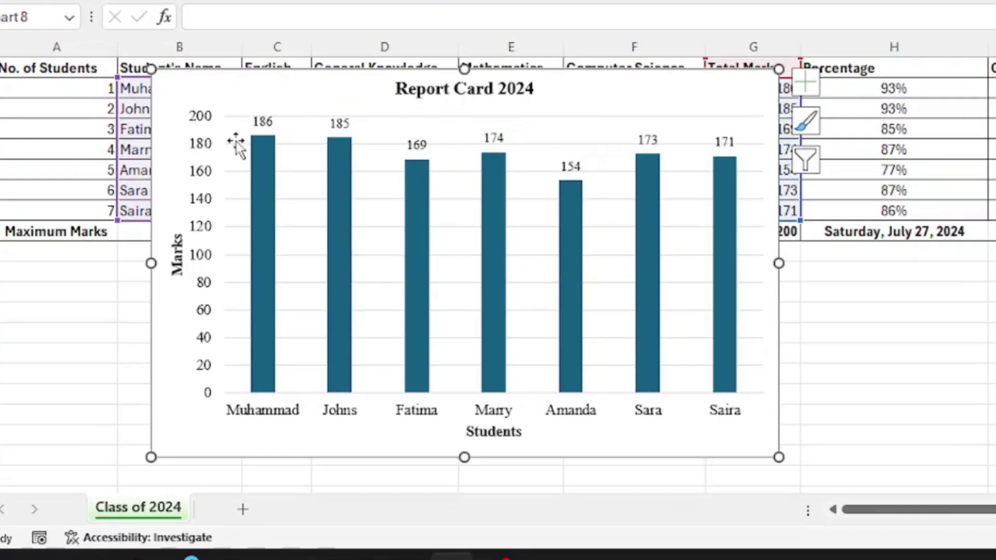
Give the vertical Marks axis and horizontal Students axis solid black outlines.
right_click(197, 172)
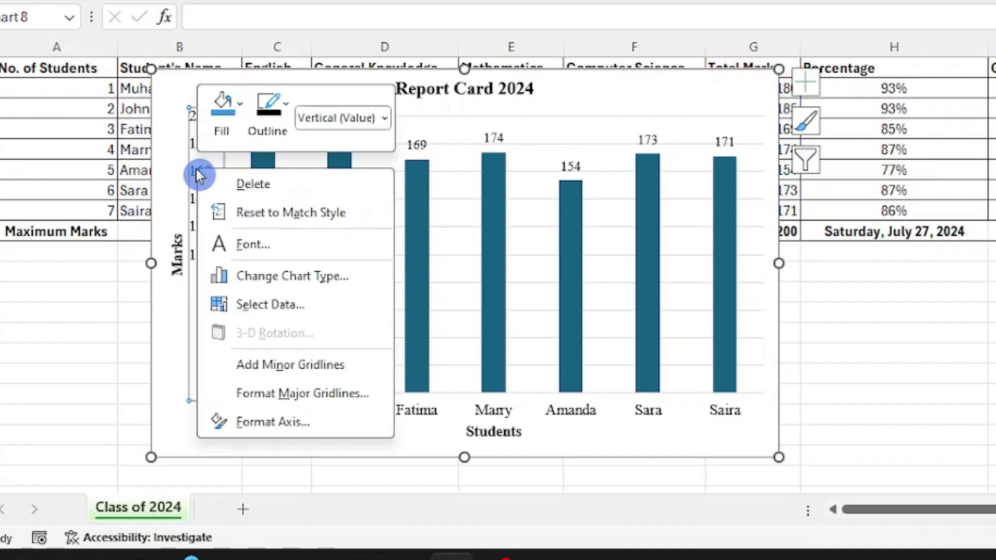
left_click(277, 126)
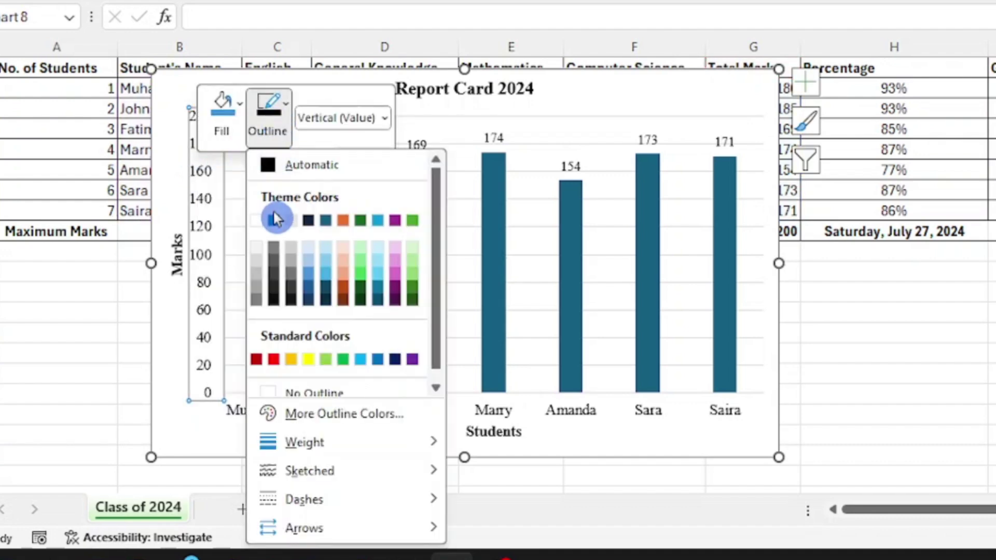
left_click(274, 224)
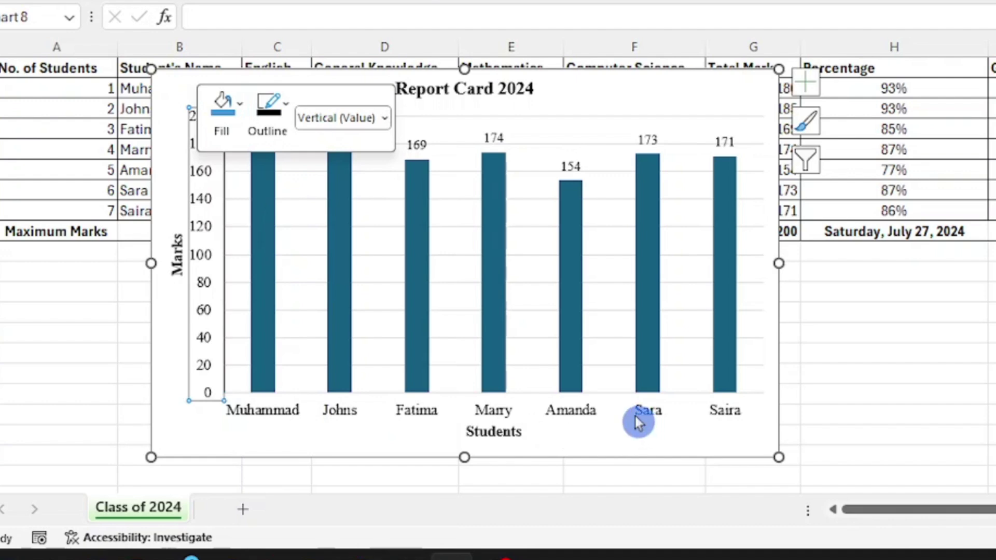
right_click(587, 414)
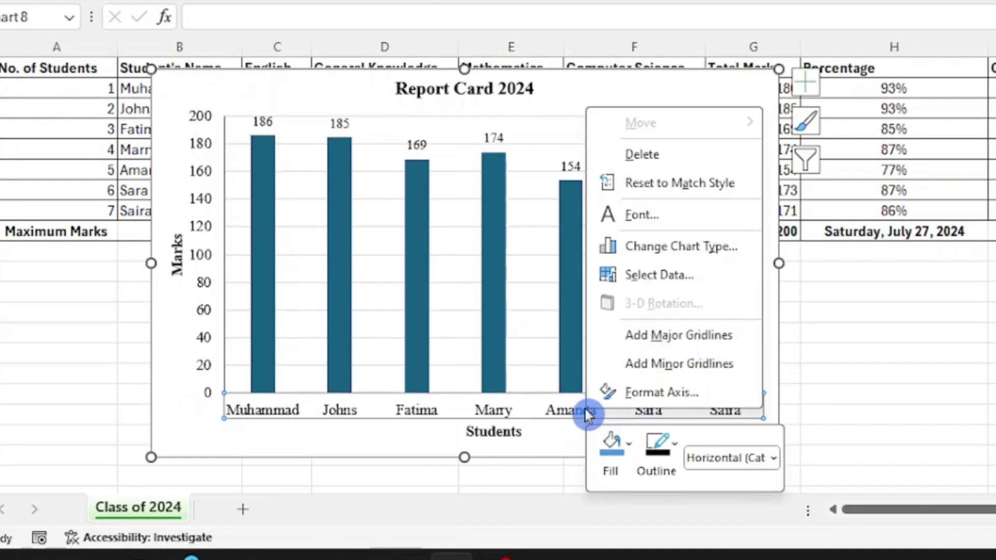
left_click(658, 443)
left_click(669, 96)
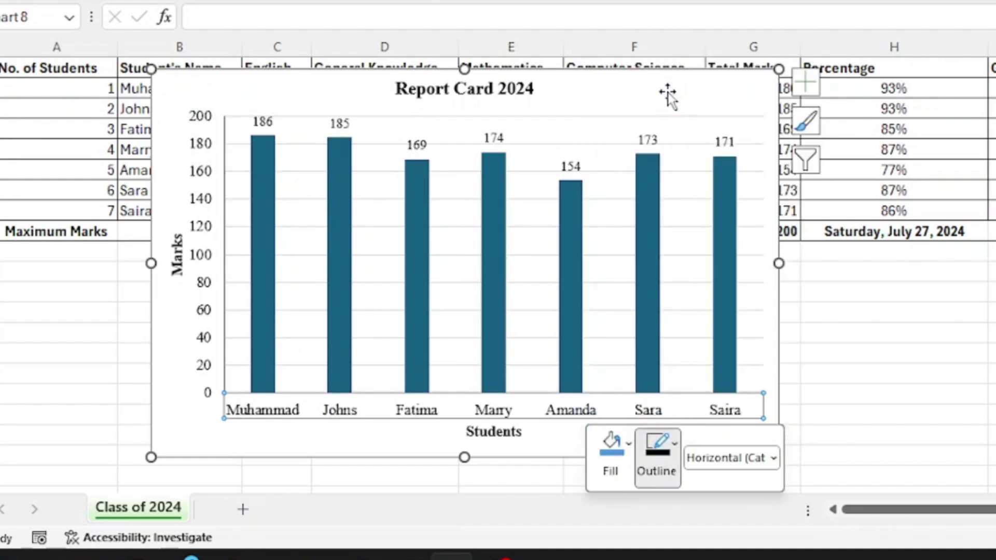
Select and remove the horizontal gridlines from the chart.
left_click(612, 91)
left_click(510, 215)
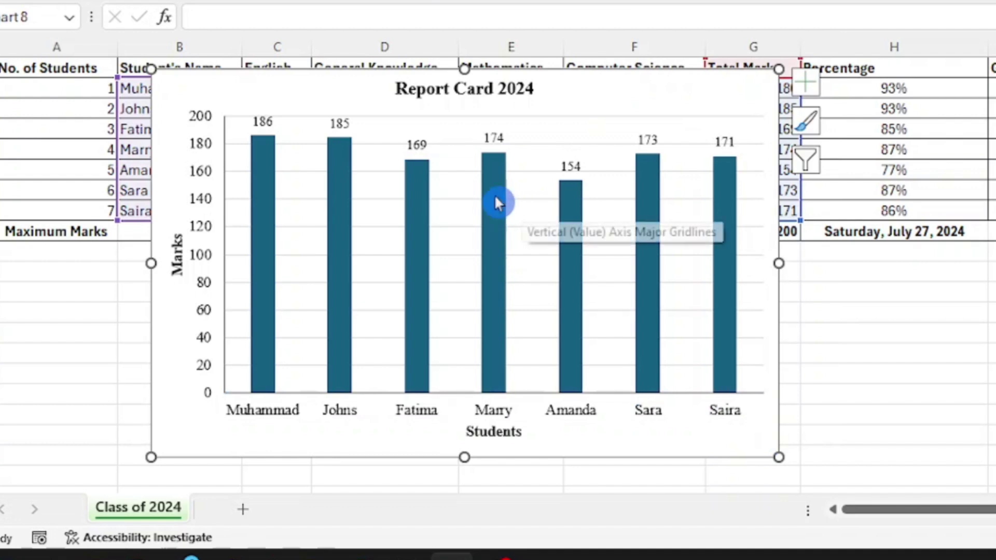
left_click(454, 200)
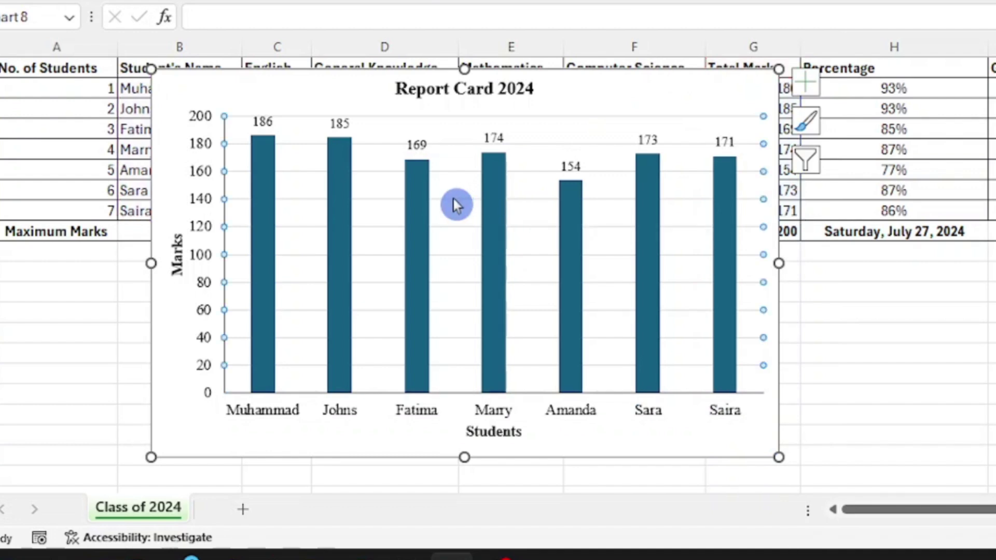
left_click(453, 199)
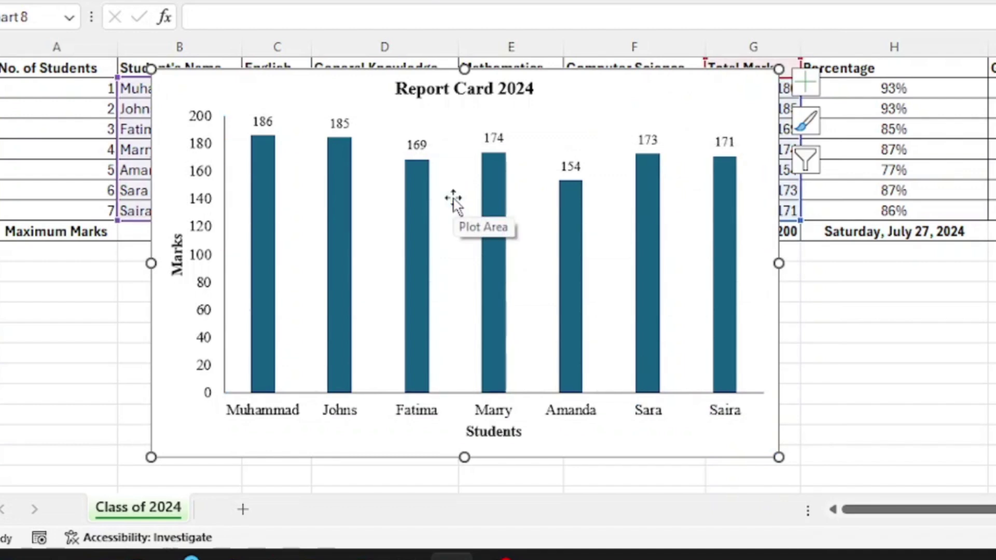
Fill the Total Marks bars with medium blue.
left_click(336, 196)
right_click(339, 202)
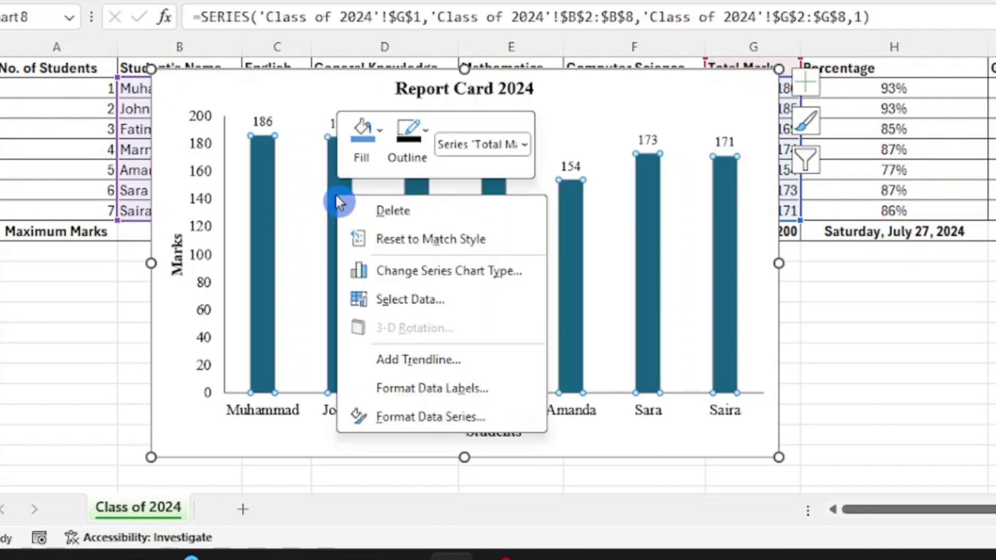
left_click(373, 128)
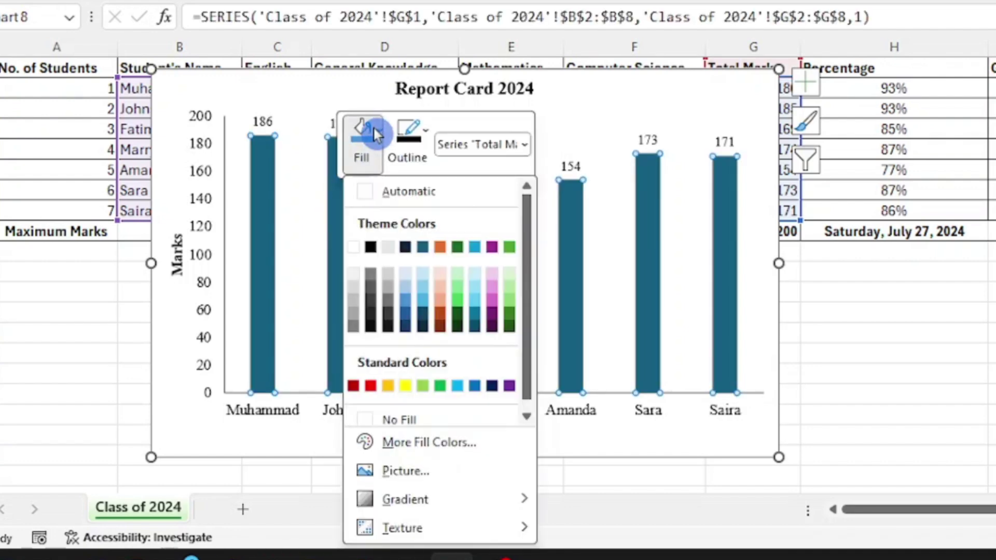
left_click(408, 296)
left_click(291, 98)
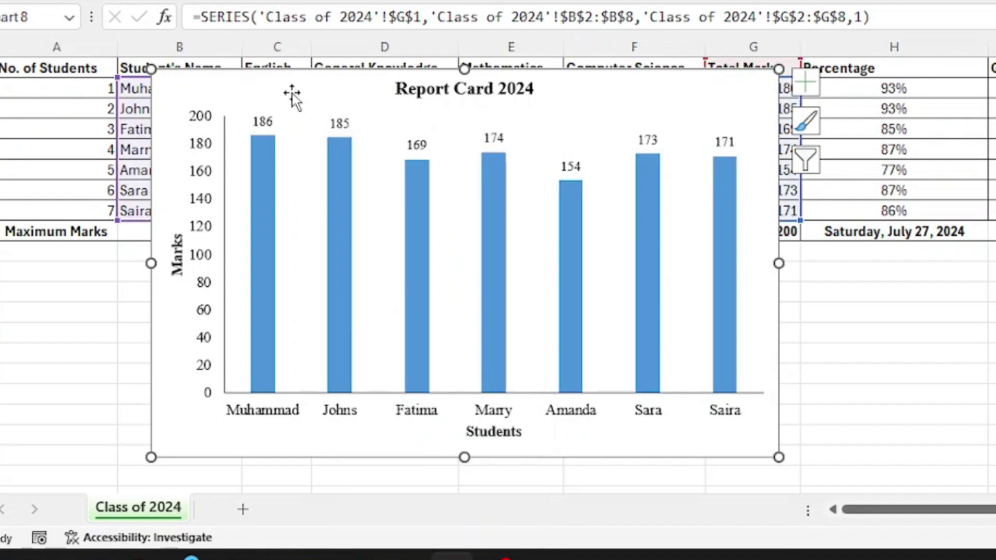
Give the bars a dark outline 1 pt thick.
right_click(266, 172)
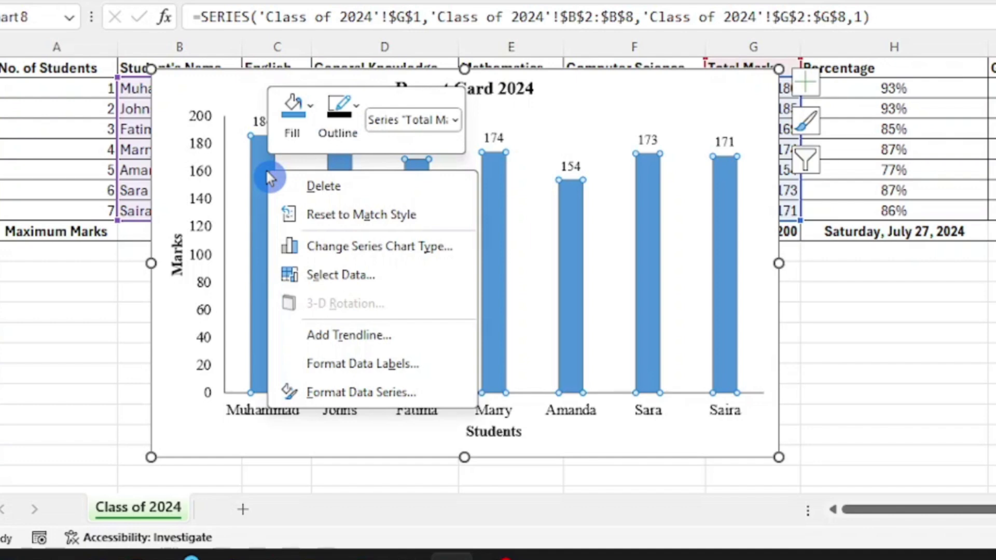
left_click(347, 102)
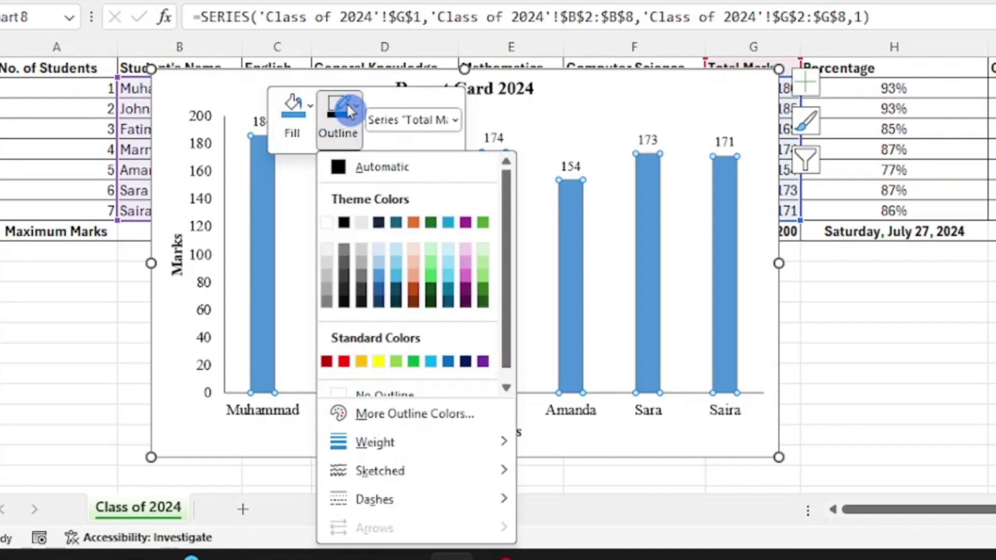
left_click(344, 222)
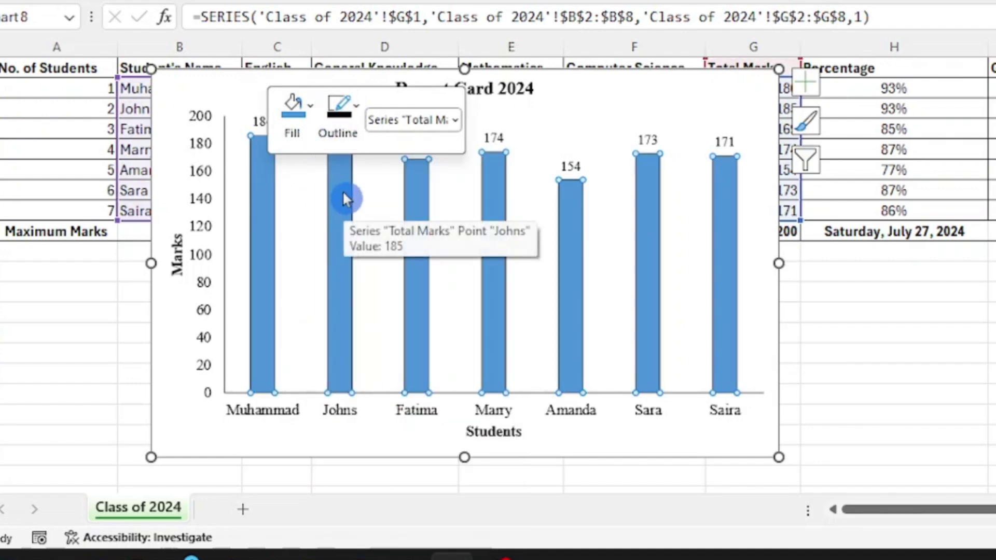
left_click(343, 111)
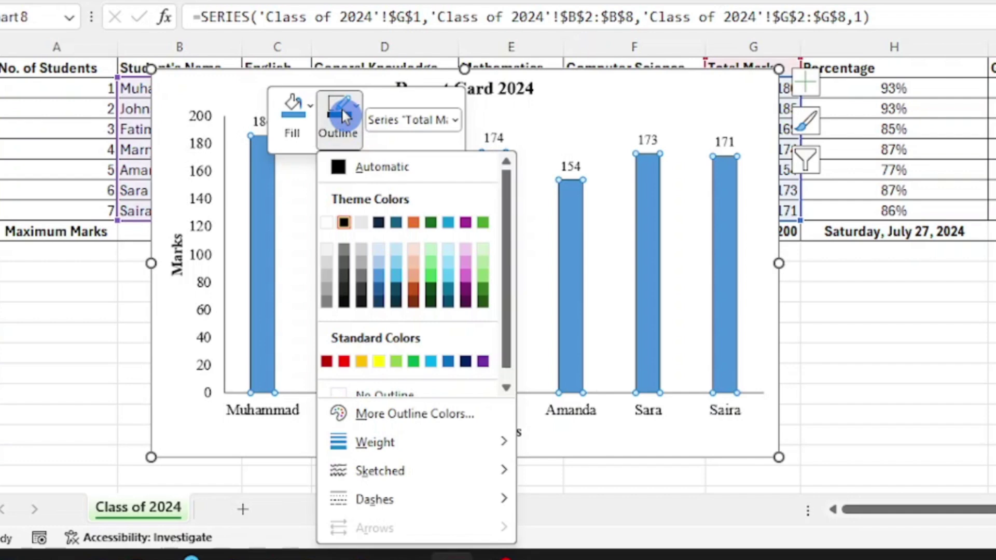
mouse_move(472, 442)
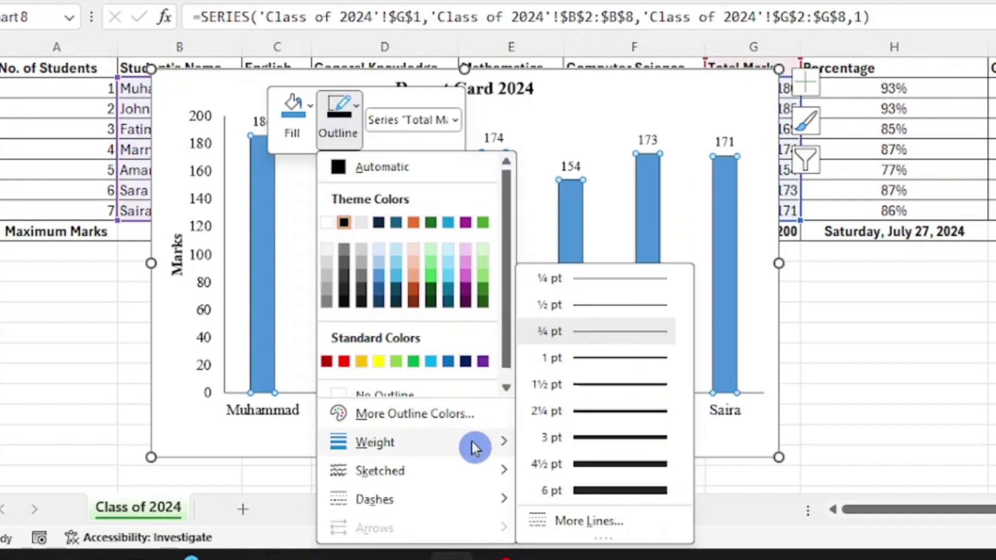
left_click(624, 358)
Move the chart below the marks table, starting around row 10.
left_click(607, 122)
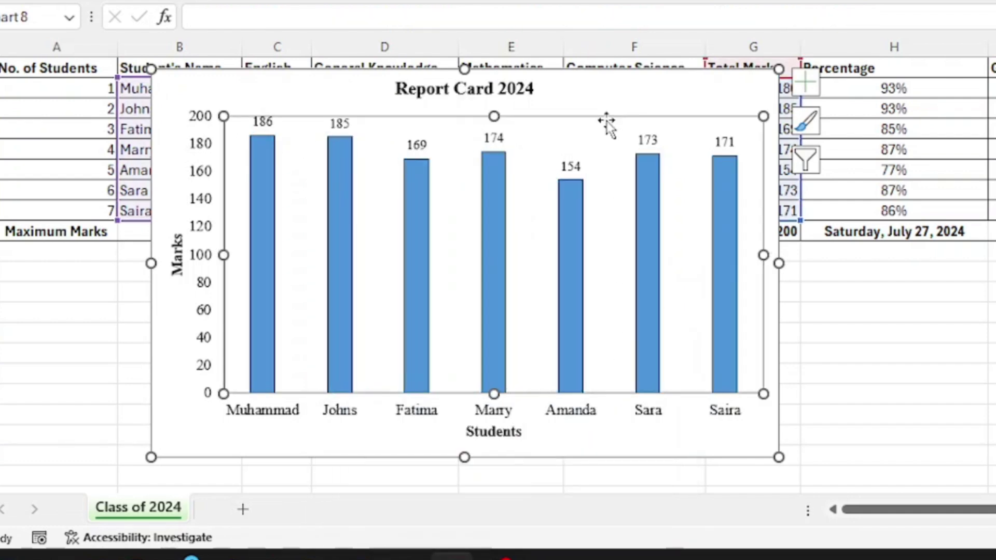
left_click_drag(618, 77, 624, 71)
left_click(360, 156)
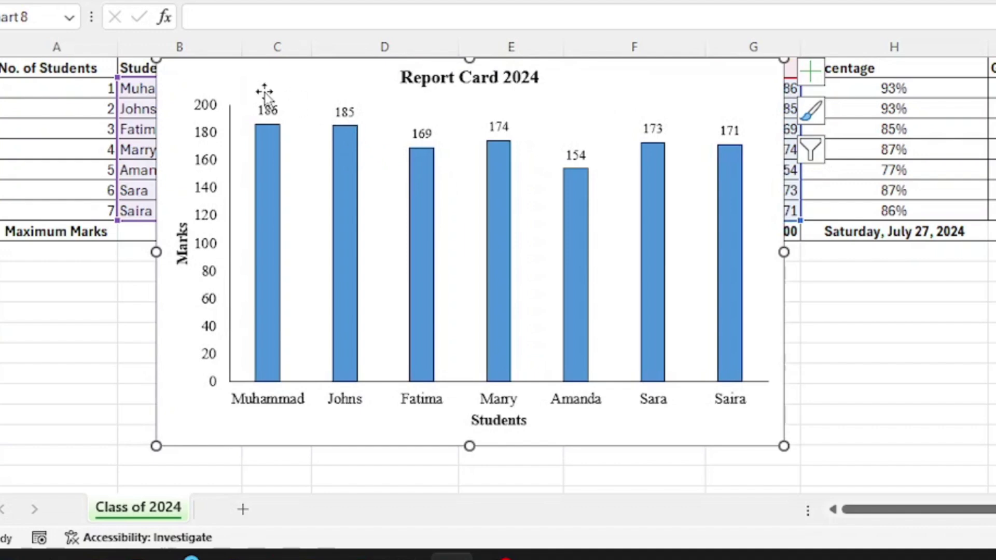
left_click_drag(191, 73, 182, 93)
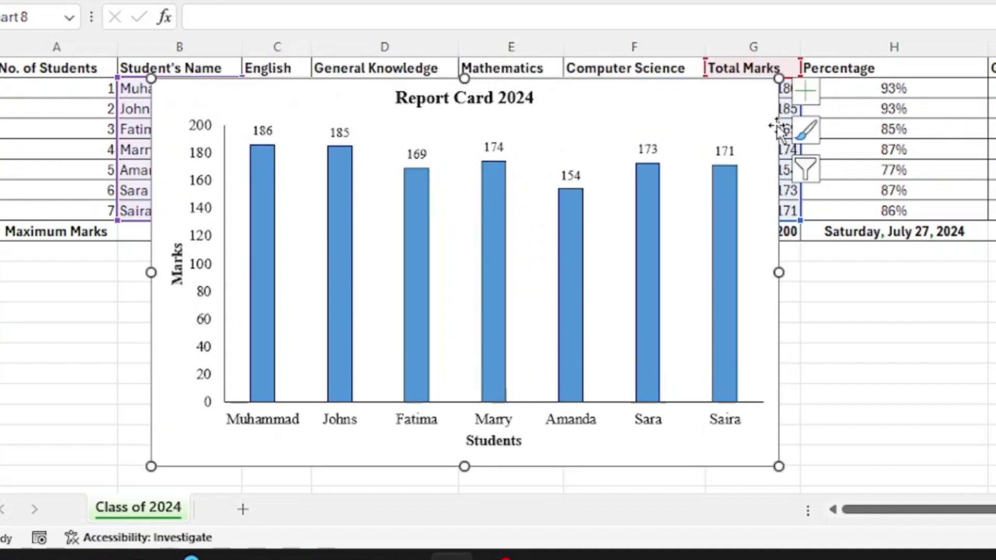
right_click(731, 104)
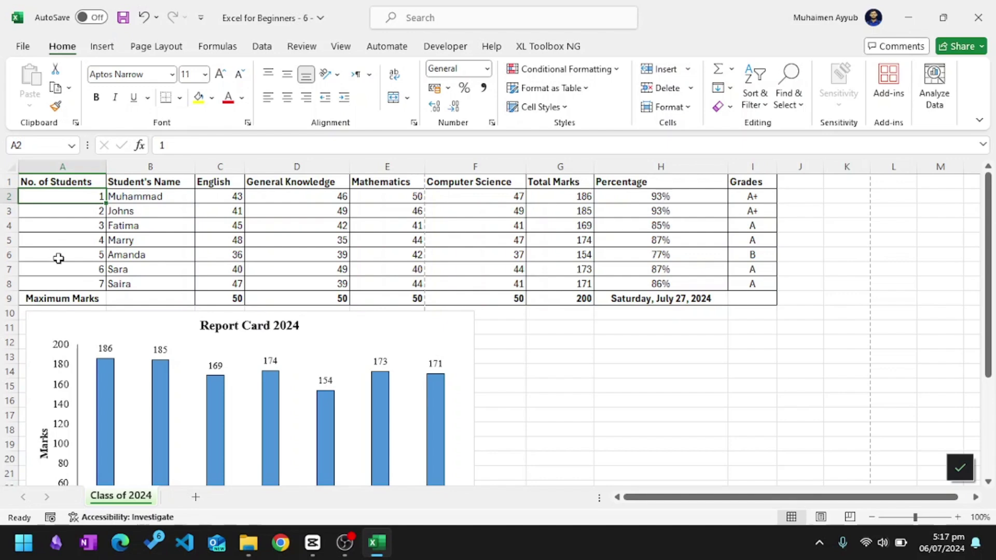
Check the print preview, where table and chart split over 2 pages, then return to the worksheet.
left_click(23, 46)
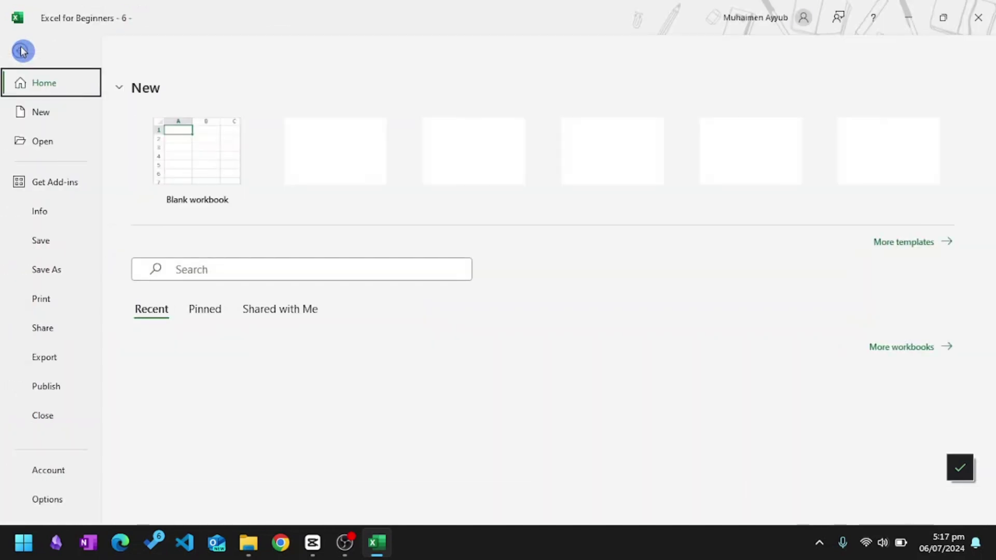
left_click(56, 296)
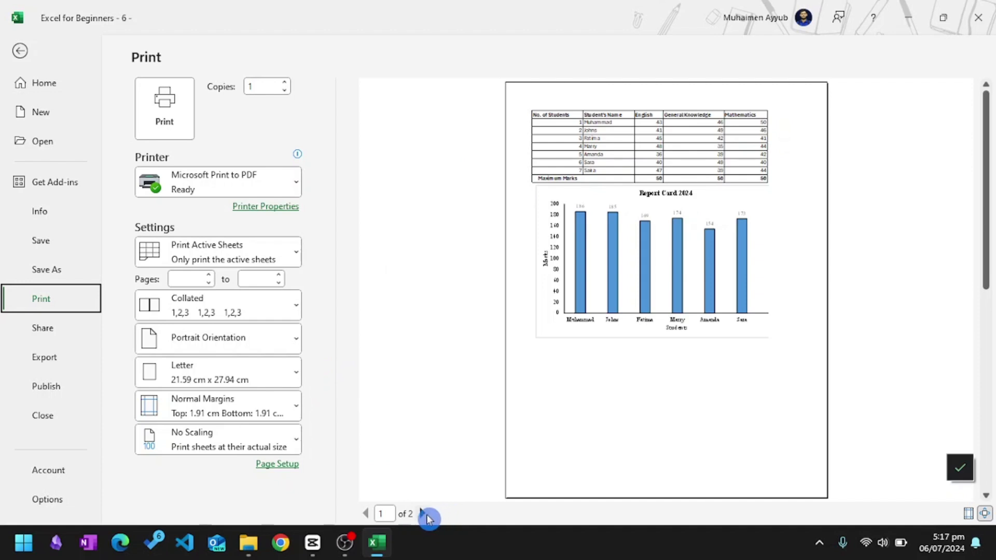
left_click(422, 514)
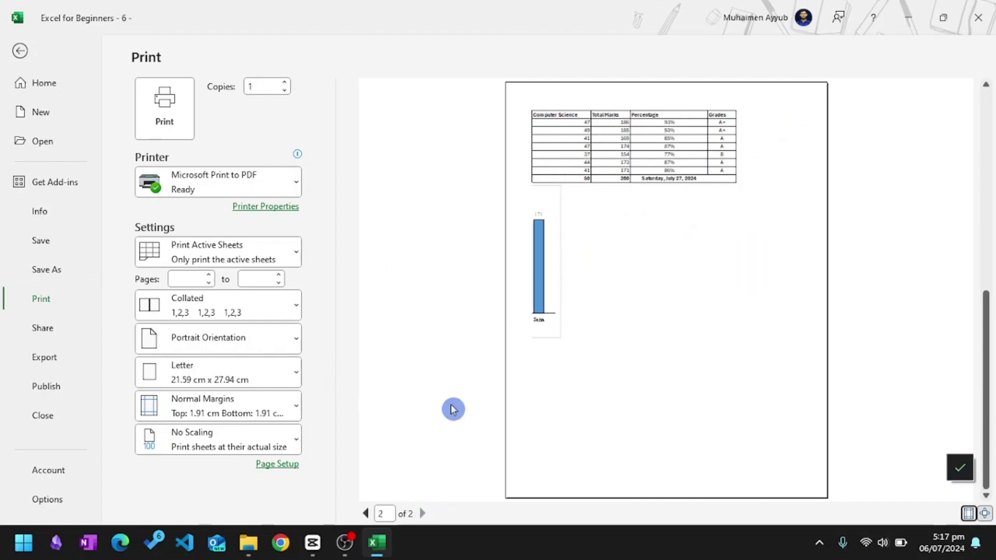
left_click(366, 514)
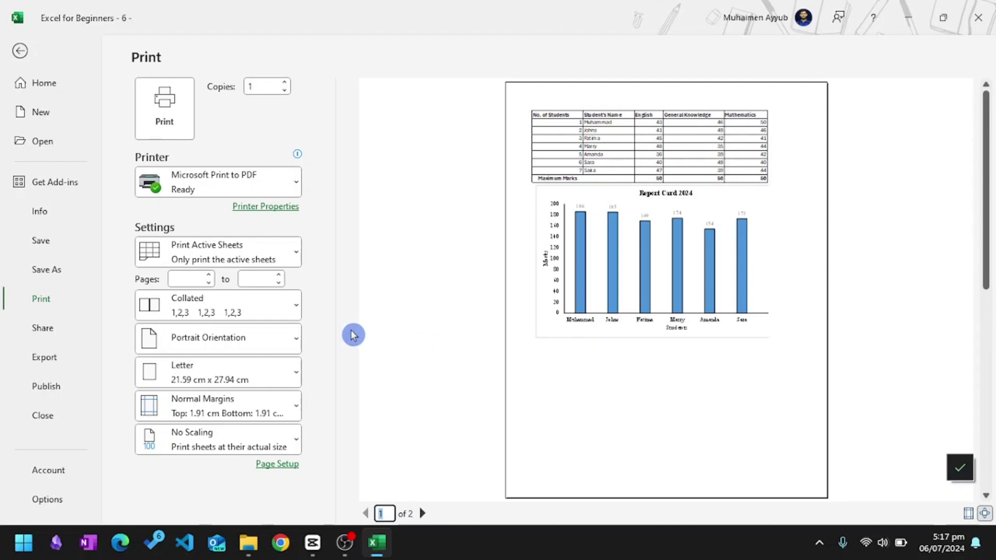
left_click(25, 58)
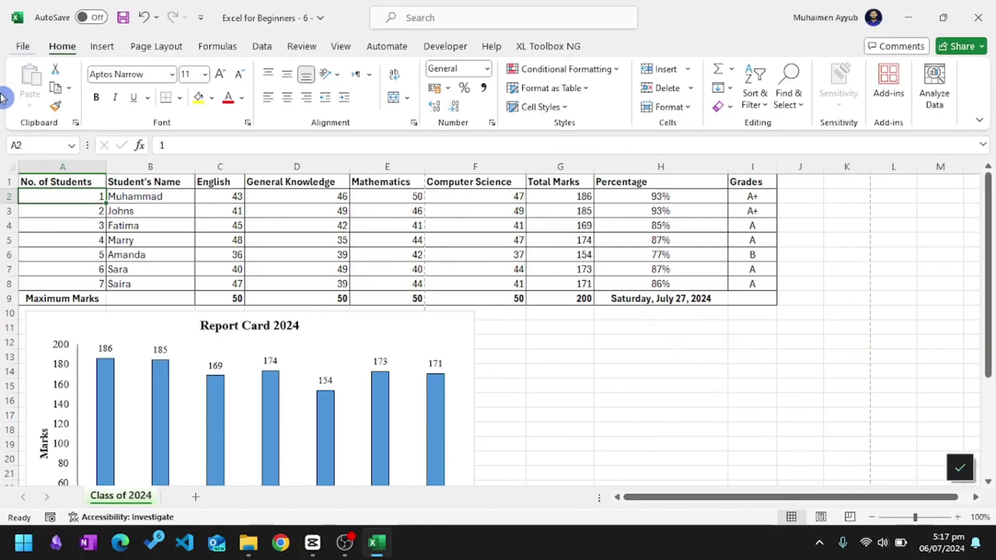
Reposition the Report Card 2024 chart below the marks table within the printed page area.
left_click(171, 212)
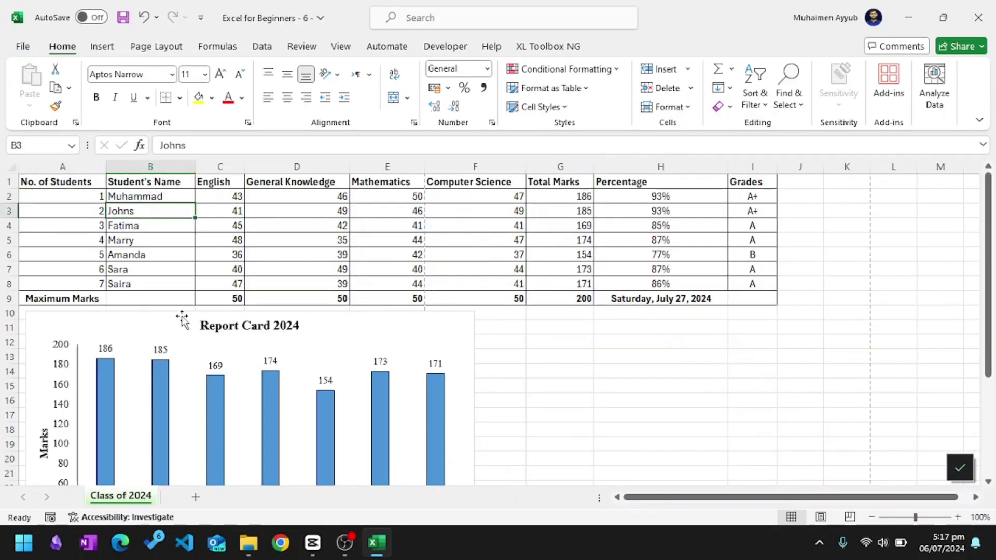
left_click(166, 317)
mouse_move(166, 317)
left_mouse_down()
mouse_move(157, 411)
mouse_move(140, 380)
mouse_move(141, 319)
left_mouse_up()
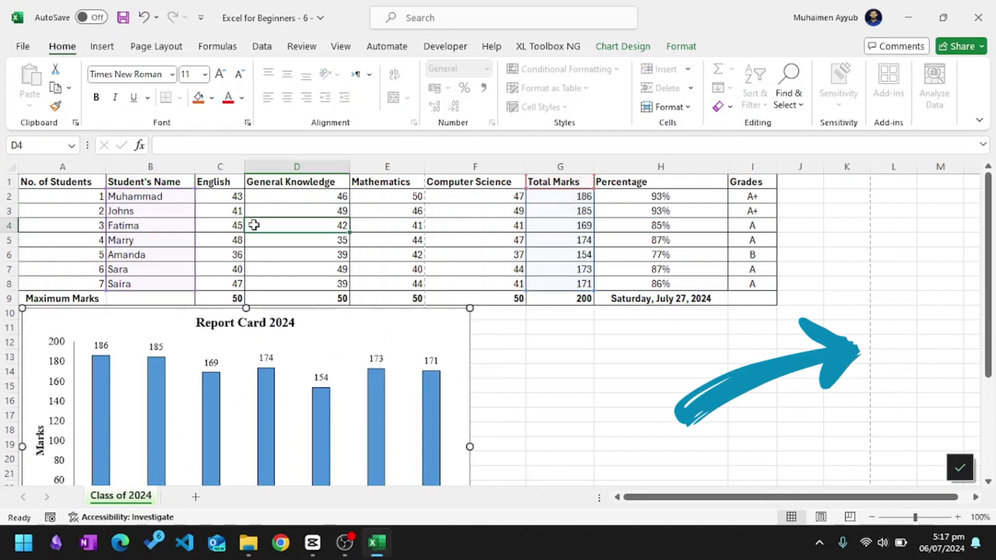
left_click(271, 221)
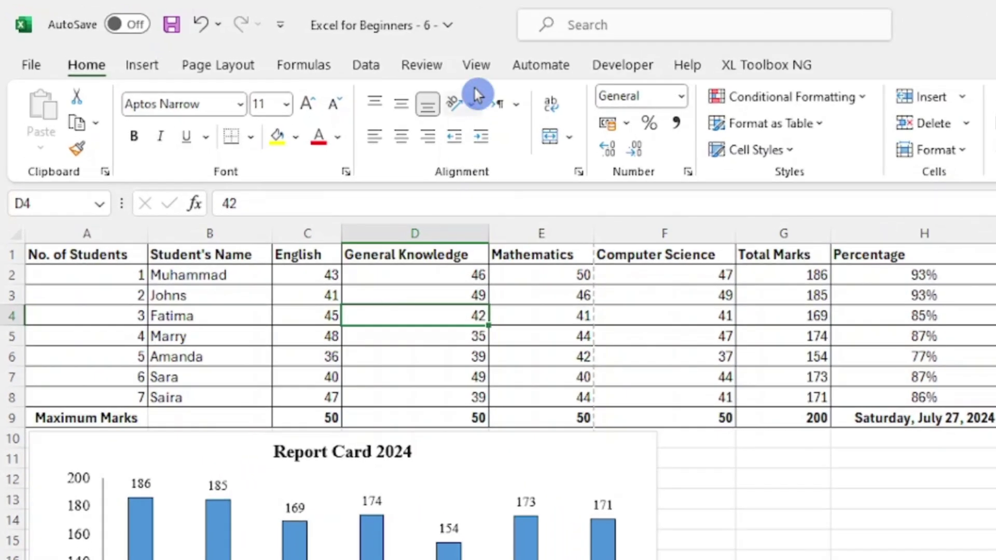
left_click(476, 67)
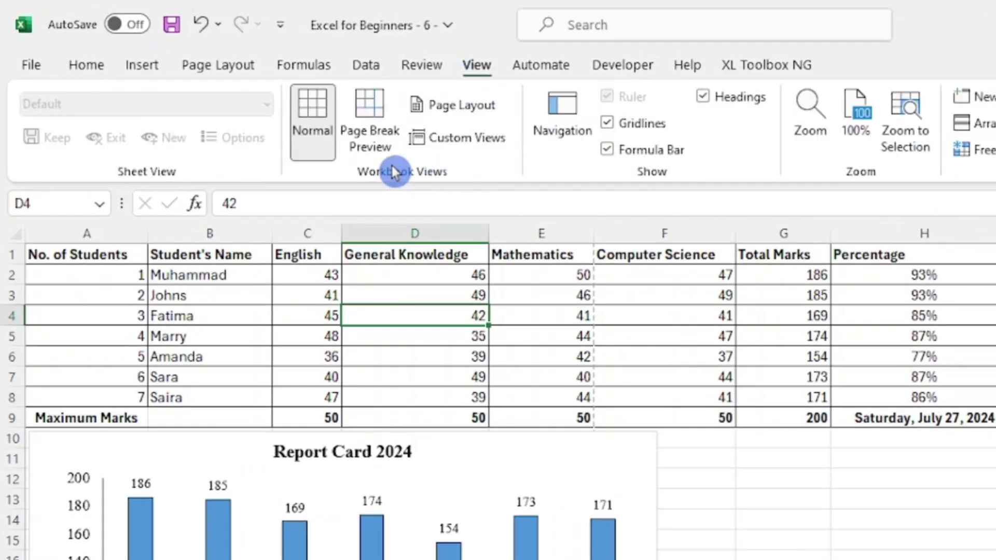
left_click(376, 124)
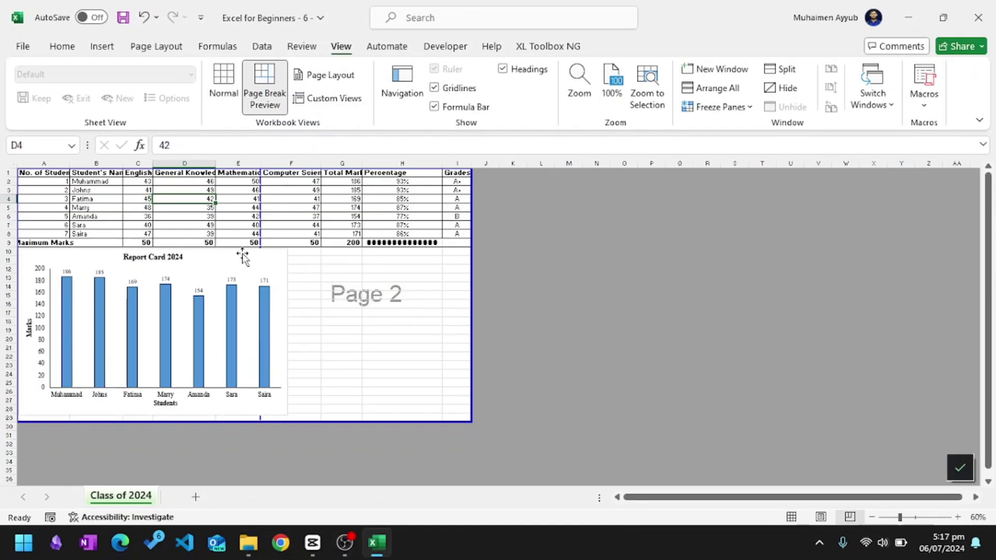
left_click_drag(243, 256, 209, 252)
left_click(223, 85)
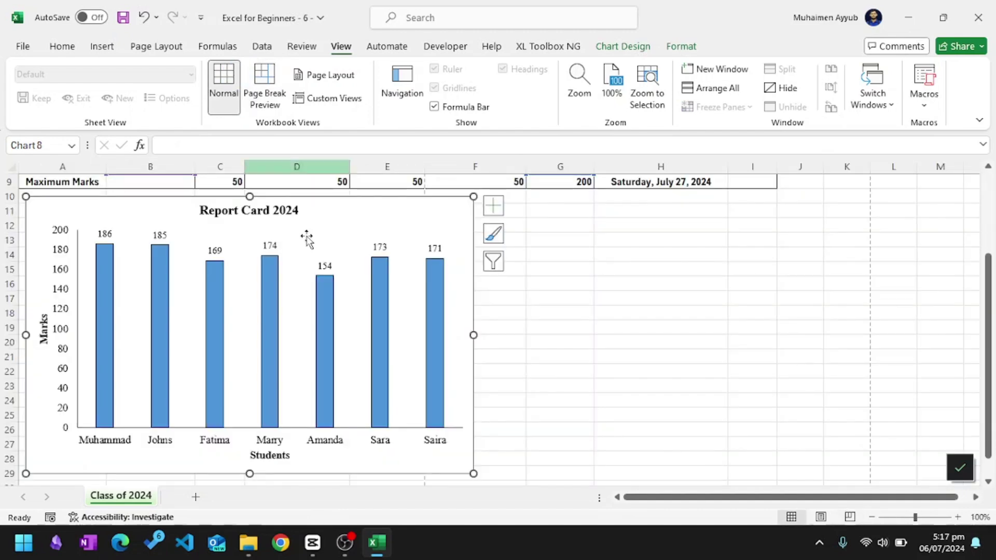
scroll(322, 240, "up", 3)
left_click(300, 196)
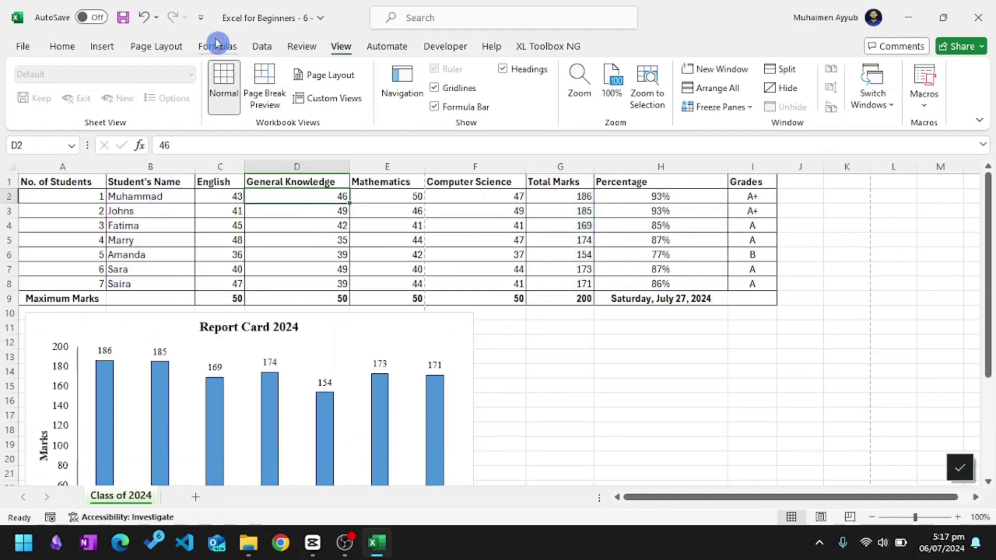
Set the page orientation to Landscape and open the print preview.
left_click(172, 48)
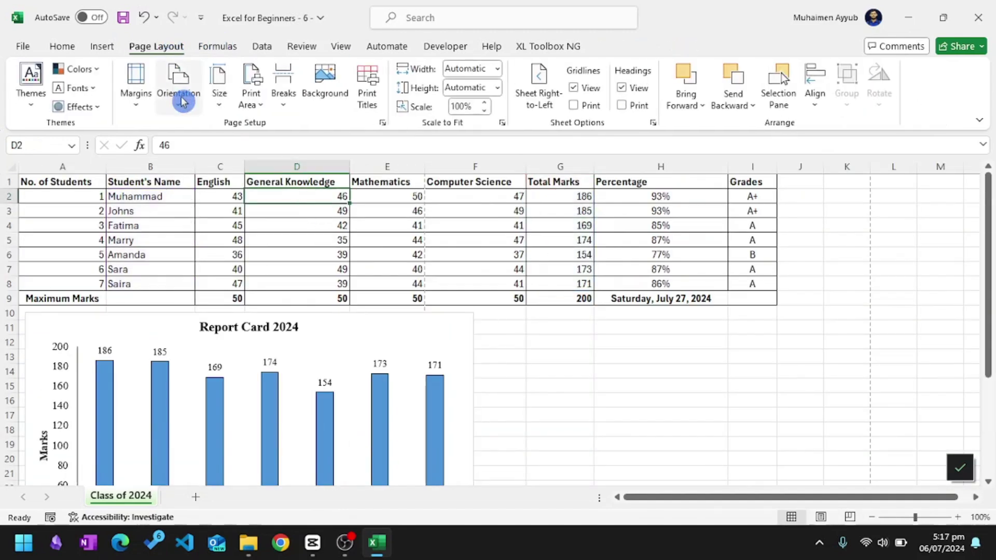
left_click(182, 100)
left_click(200, 165)
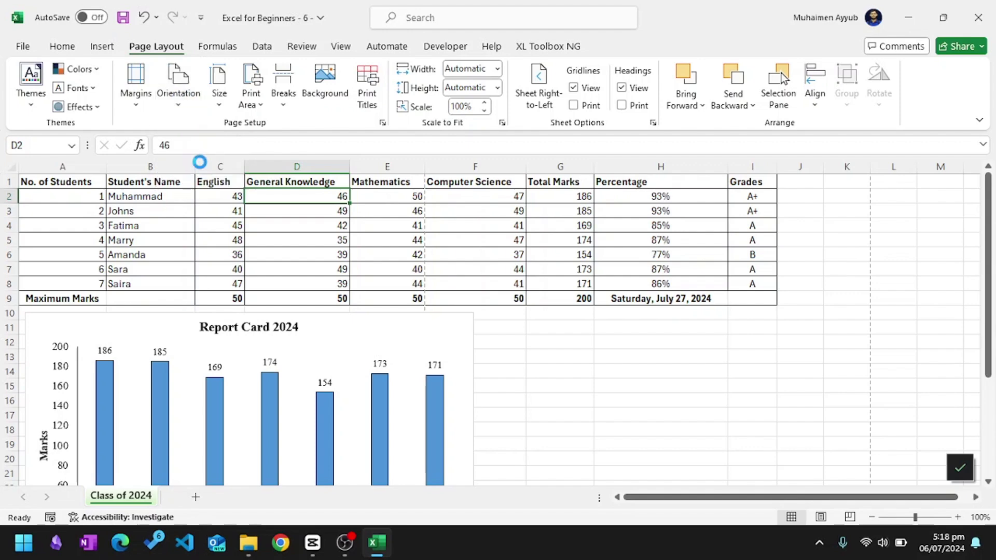
left_click(23, 48)
left_click(48, 298)
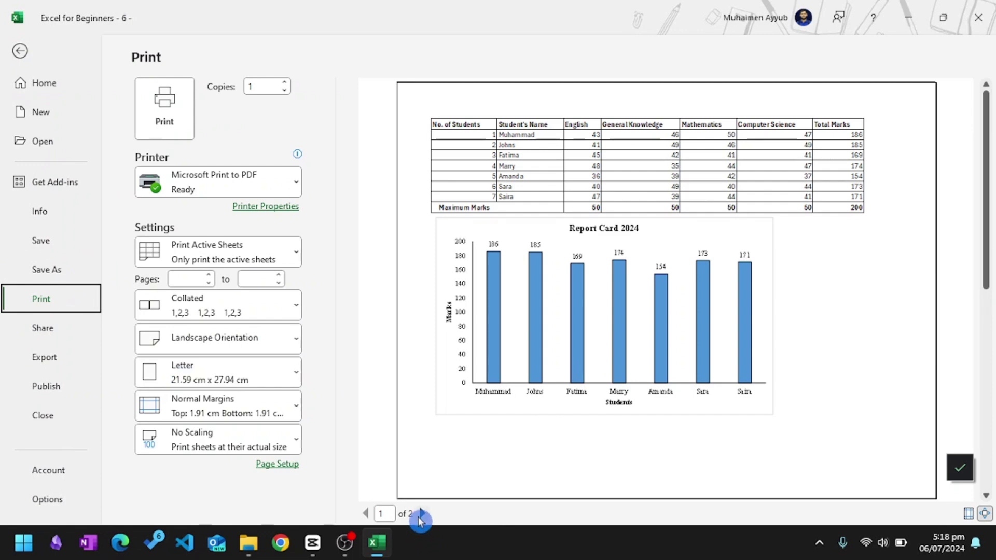
Page through the two-page preview and return to the worksheet.
left_click(422, 514)
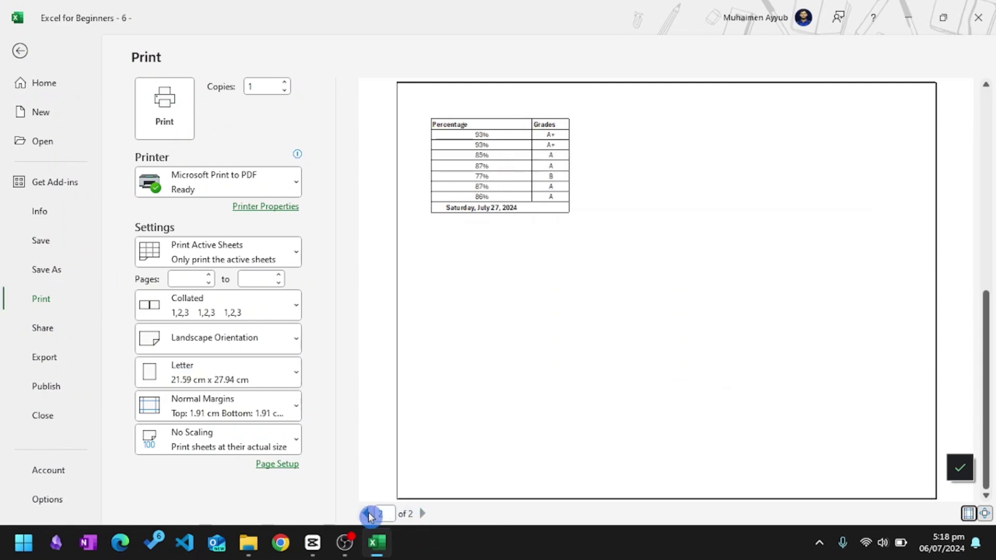
left_click(367, 514)
left_click(19, 52)
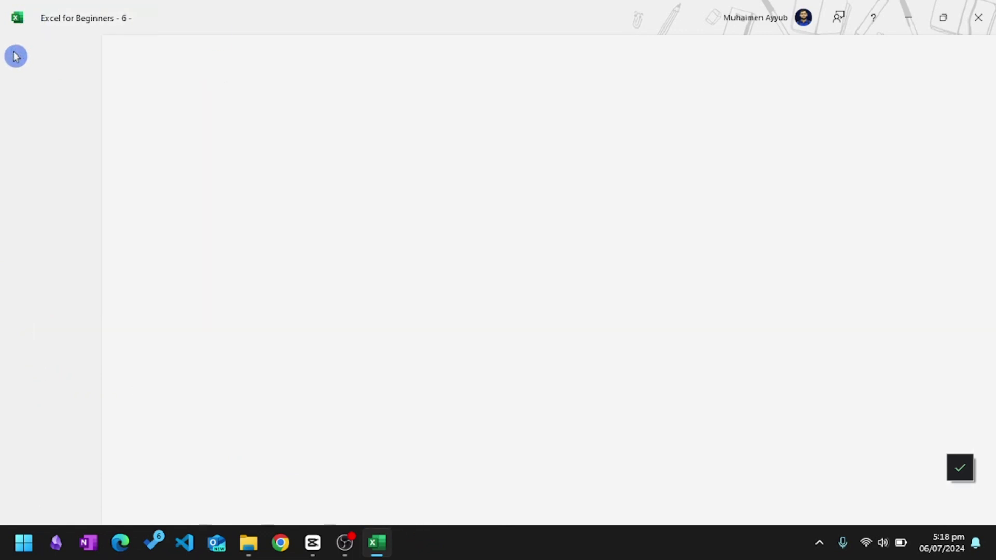
In Page Break Preview, drag the page break so table and chart fit one page, then preview.
left_click(338, 46)
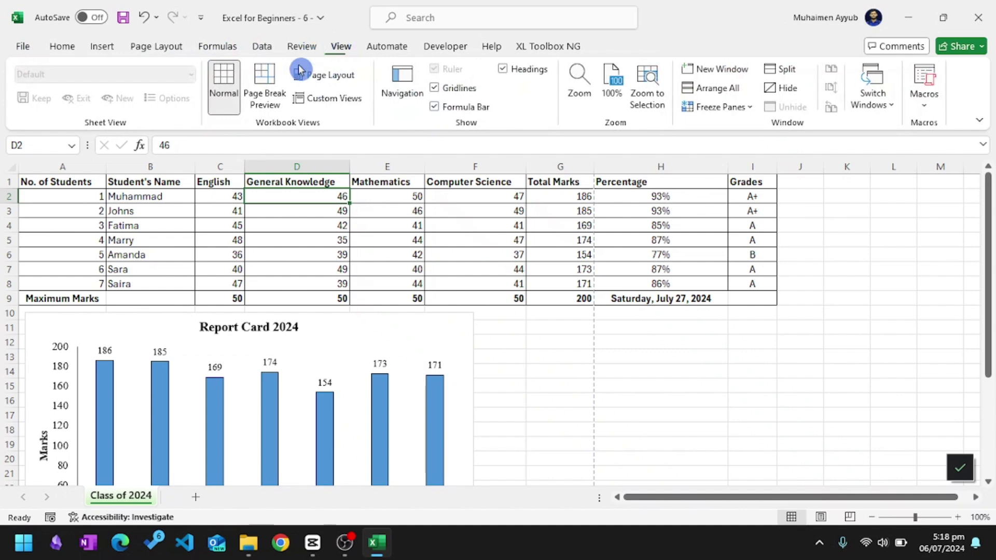
left_click(252, 78)
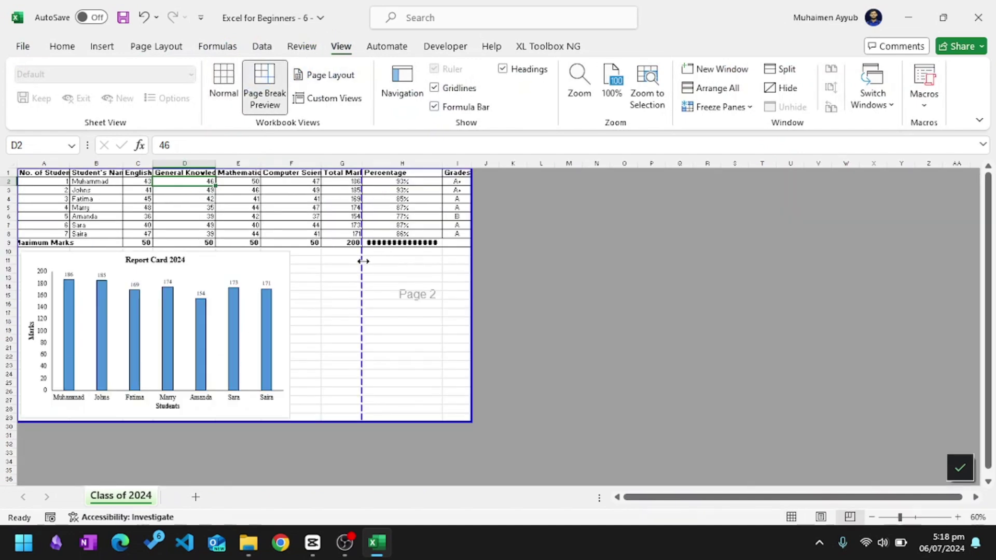
left_click_drag(363, 261, 468, 255)
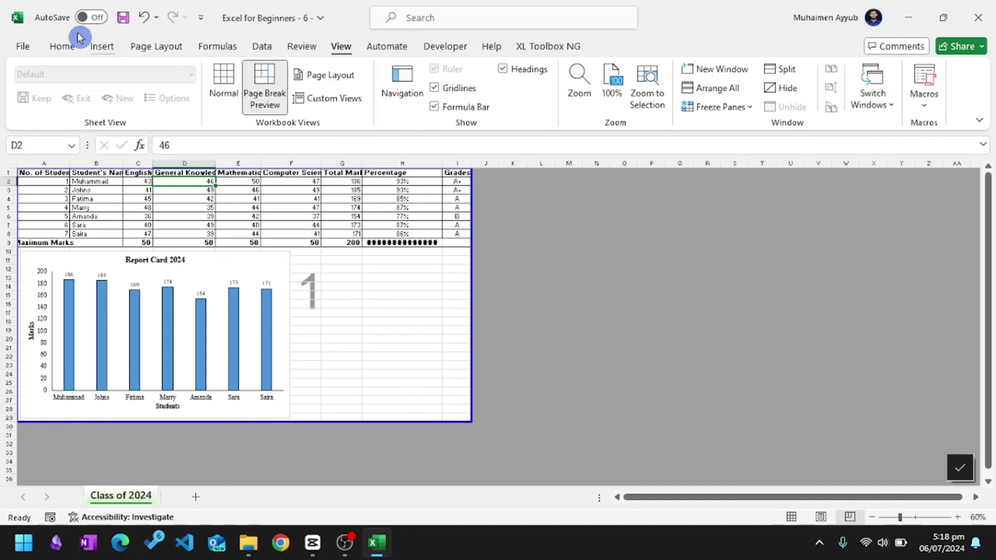
key("ctrl+p")
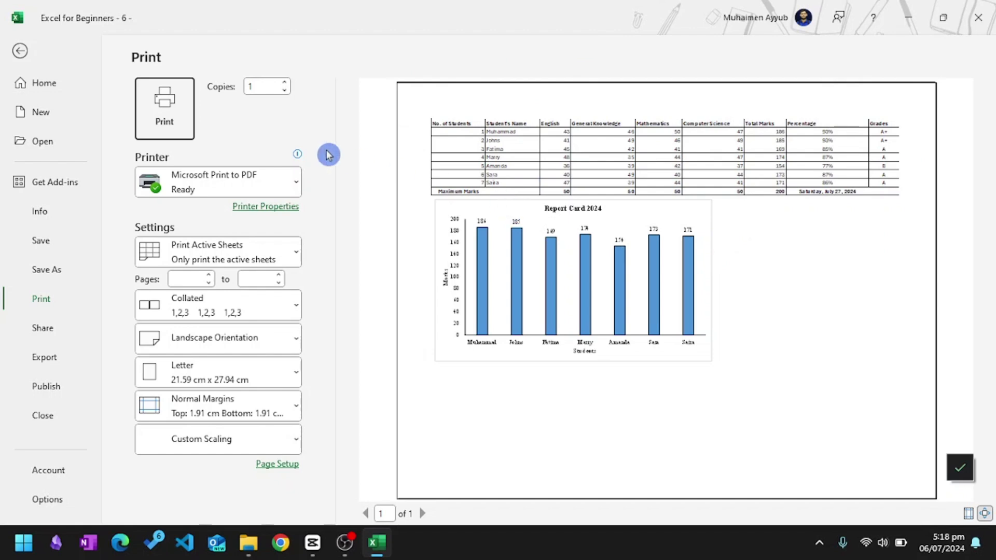
left_click(293, 184)
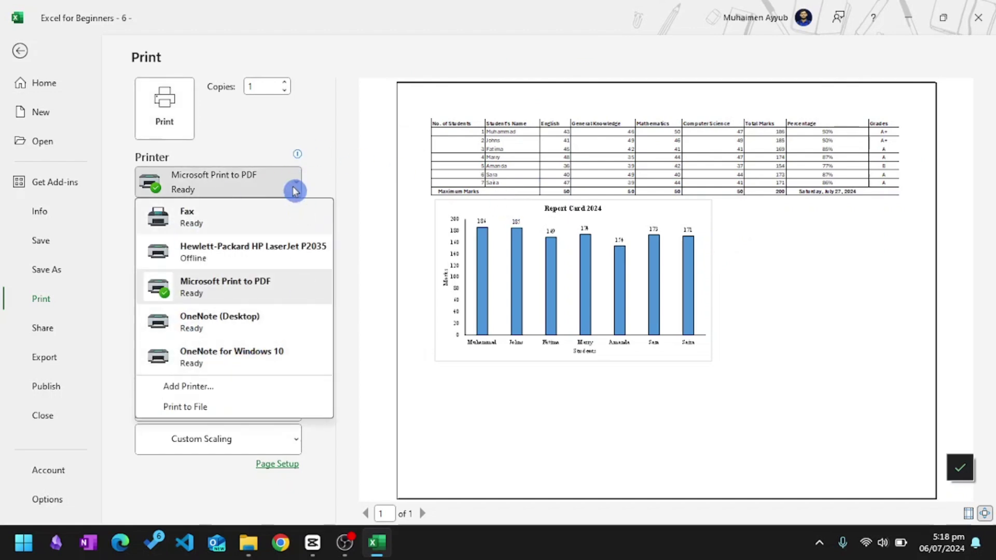
left_click(289, 182)
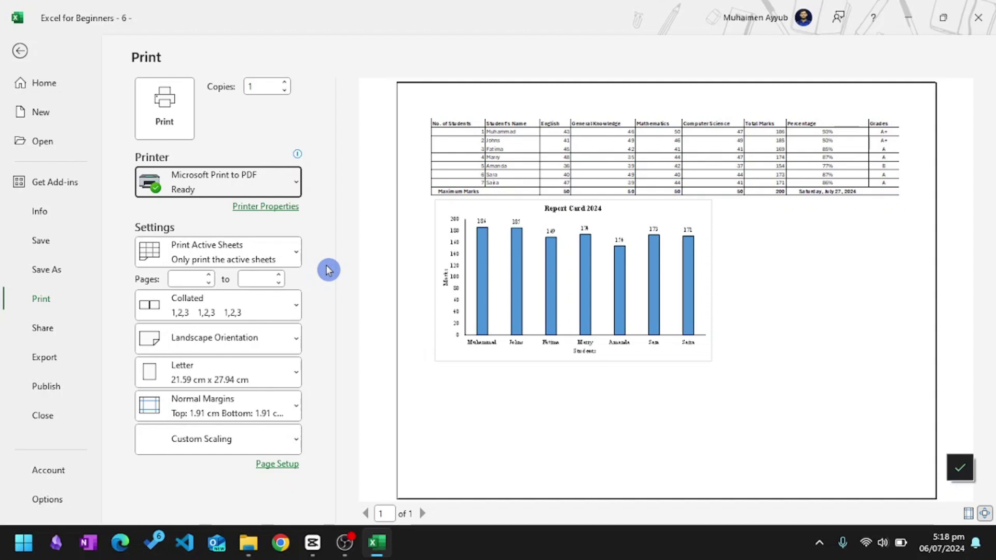
Save the report card workbook via Save As with the file type set to PDF.
left_click(46, 269)
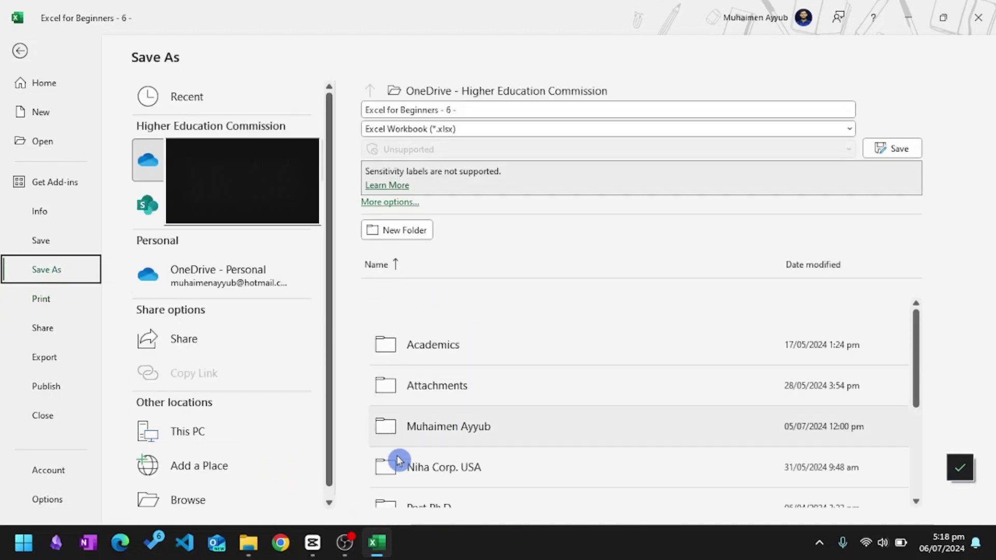
left_click(189, 499)
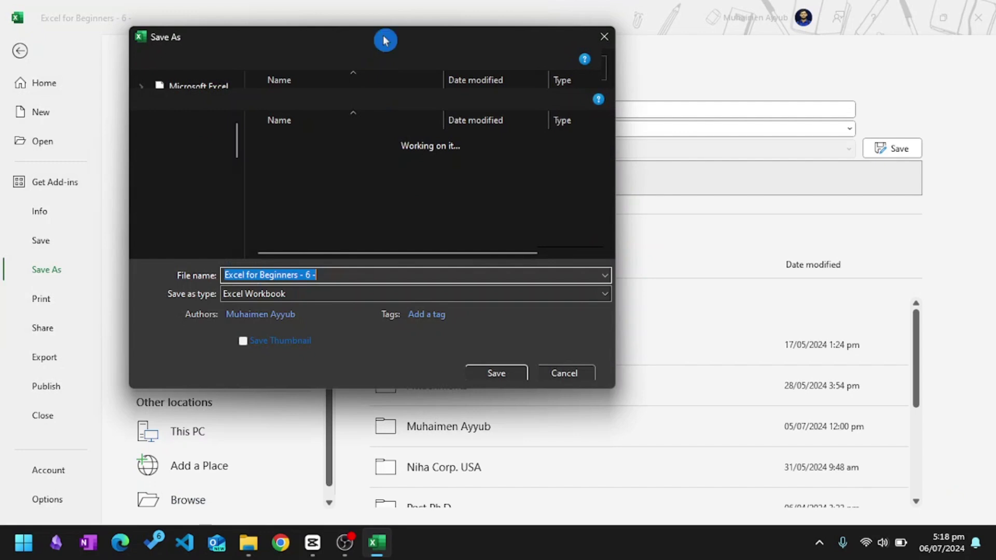
left_click(597, 293)
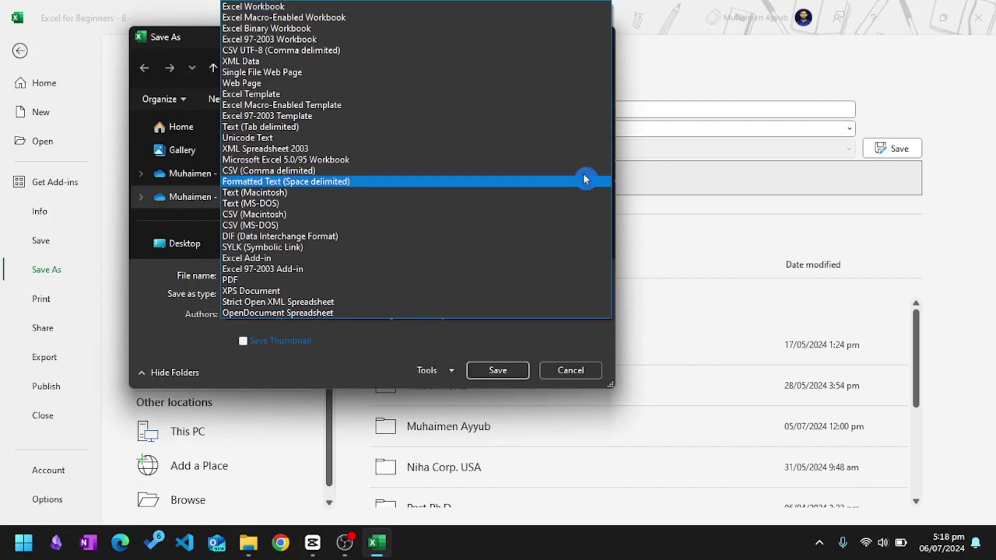
left_click(598, 337)
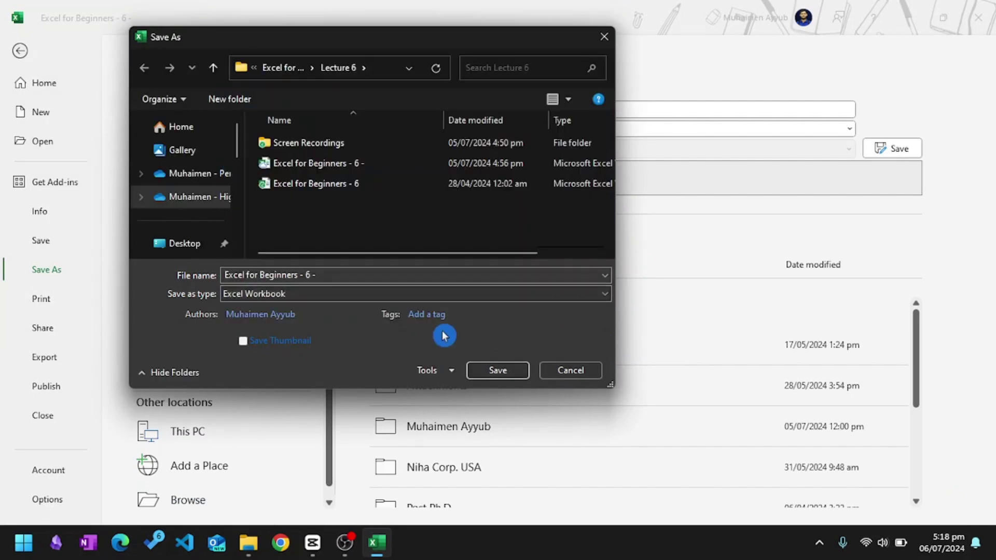
left_click(606, 295)
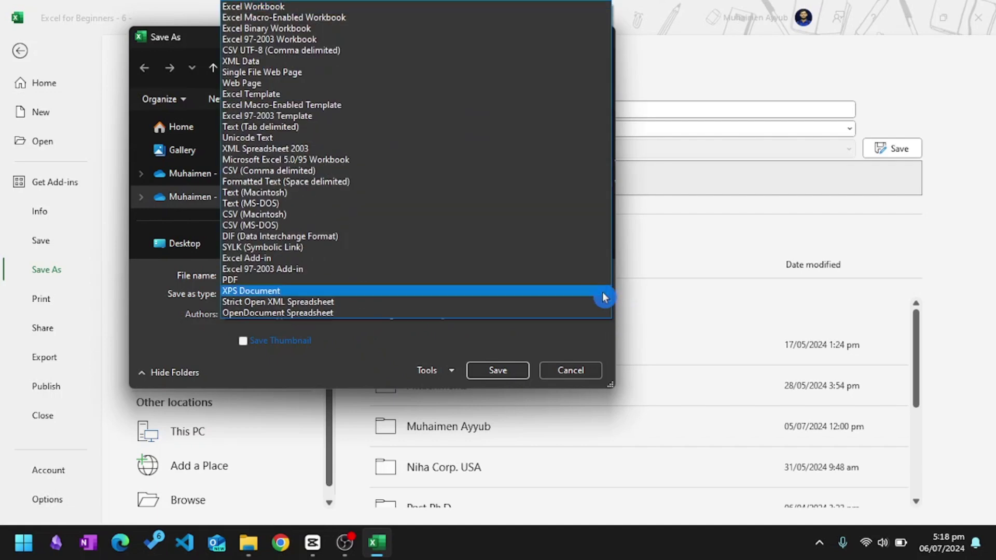
left_click(326, 279)
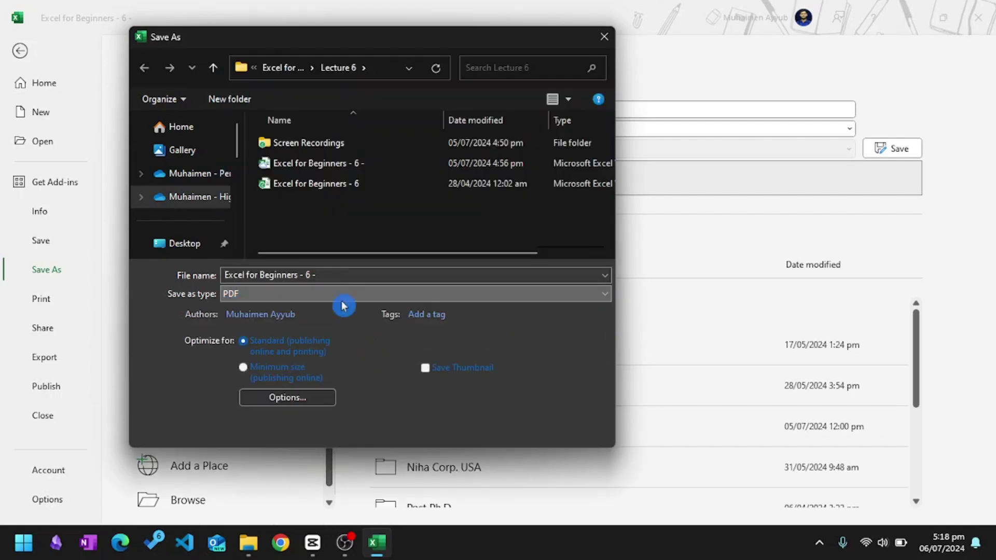
left_click(372, 274)
scroll(200, 218, "down", 1)
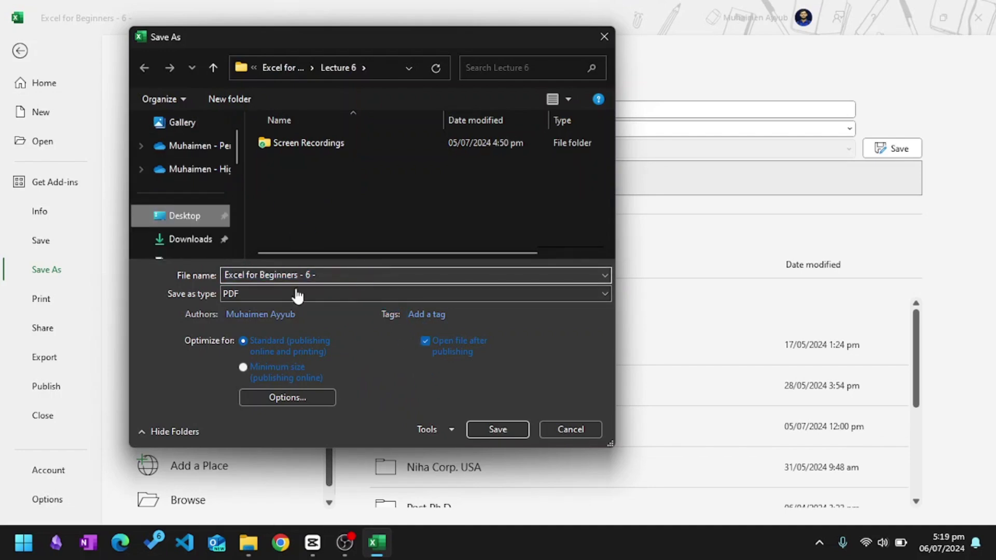
left_click(498, 430)
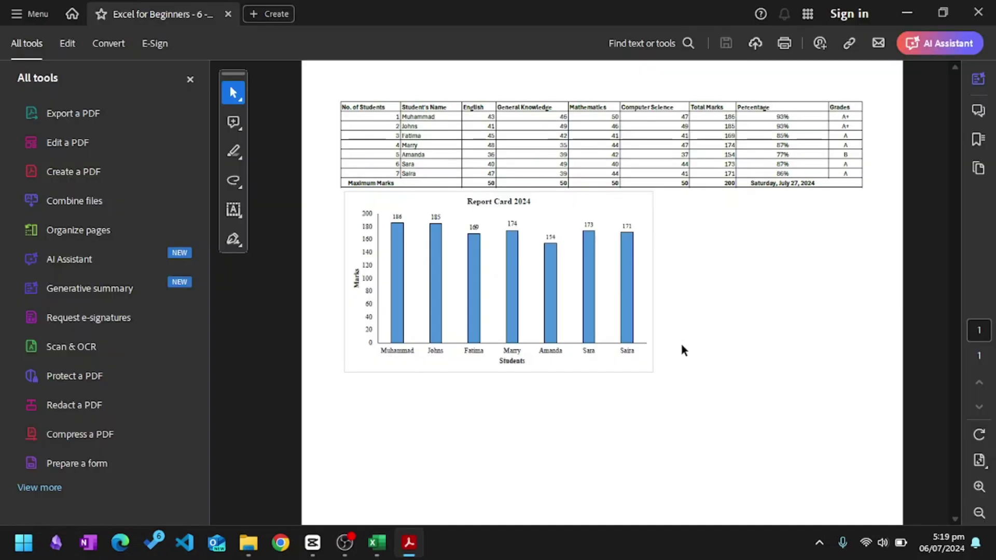